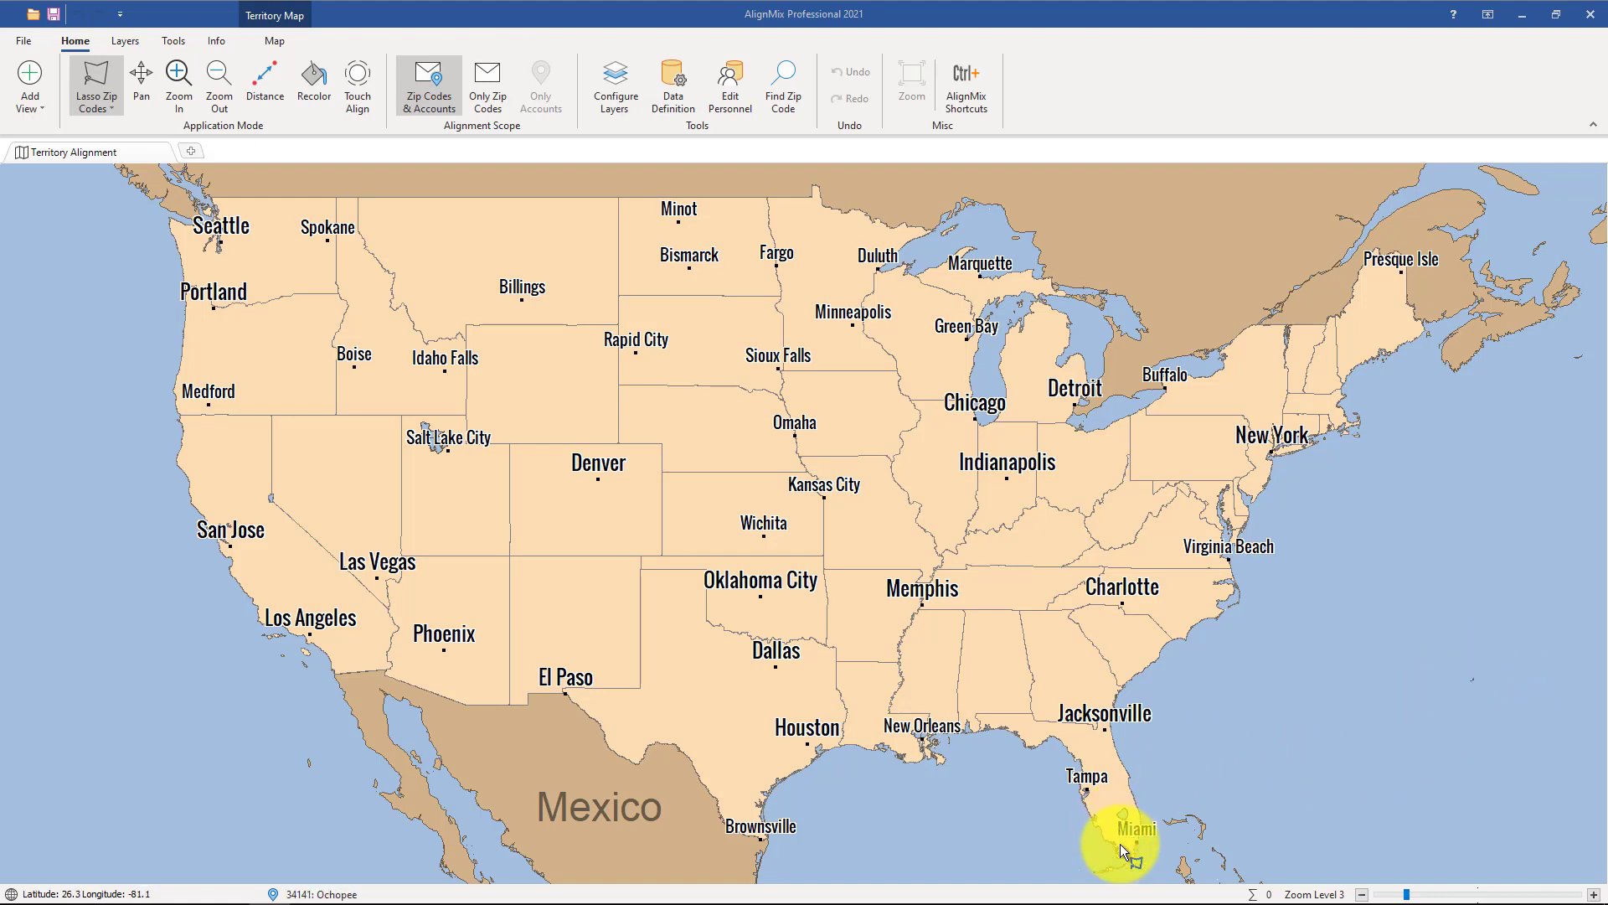
Use Touch Align to create a first territory on Florida's west coast, from Saint Petersburg and Clearwater up toward Spring Hill
{"action": "scroll", "coordinate": [1124, 841], "scroll_direction": "up", "scroll_amount": 4}
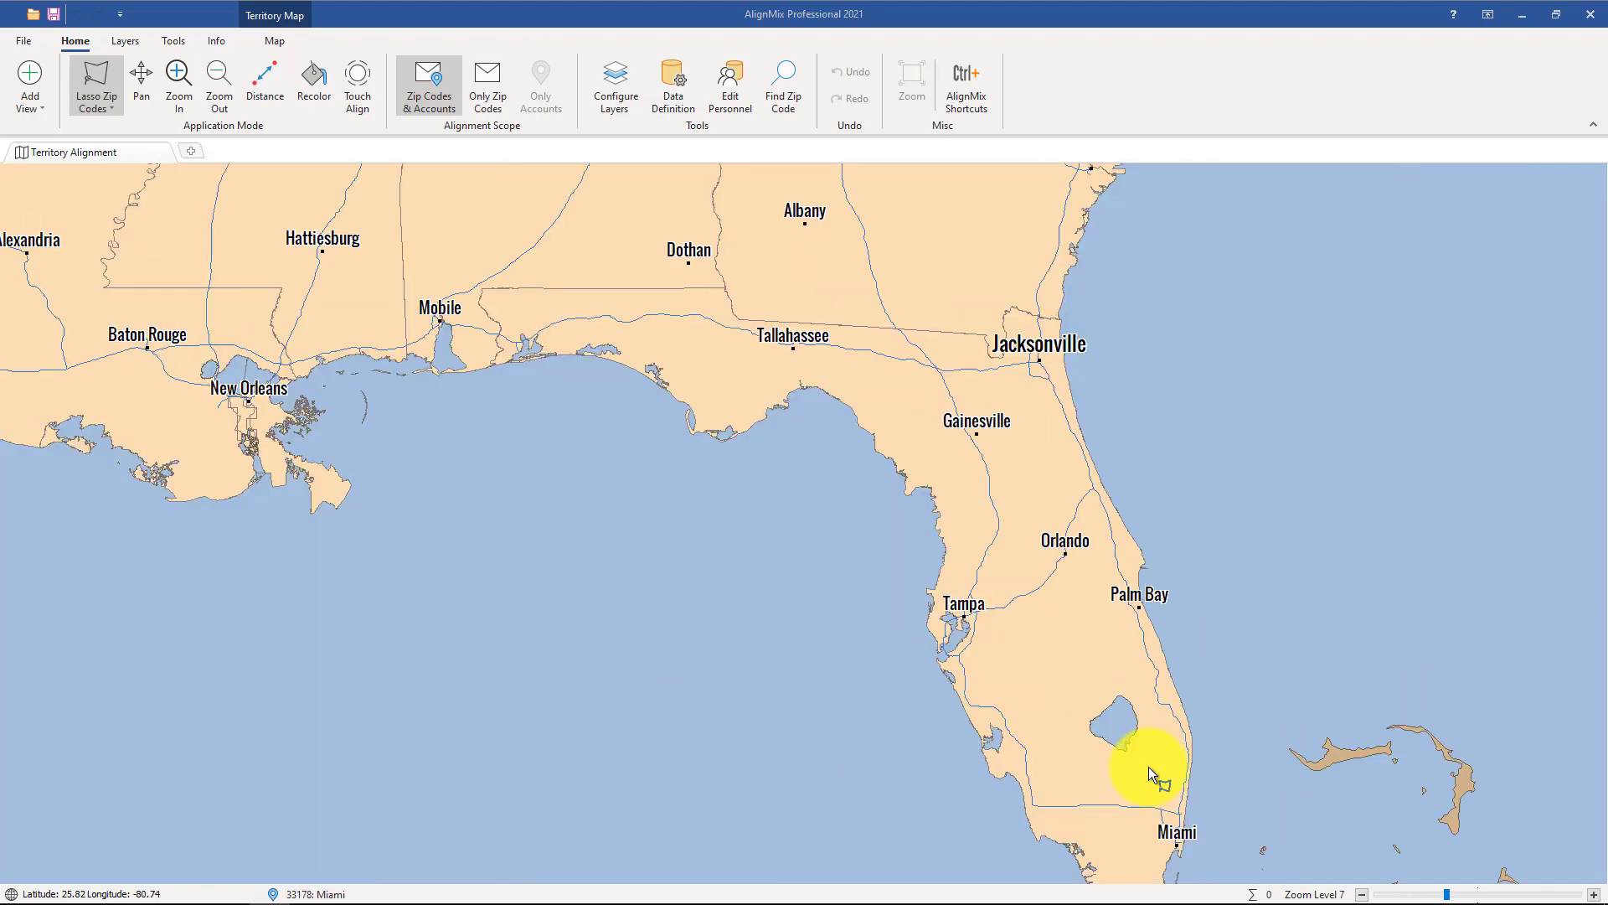
{"action": "scroll", "coordinate": [1159, 647], "scroll_direction": "up", "scroll_amount": 2}
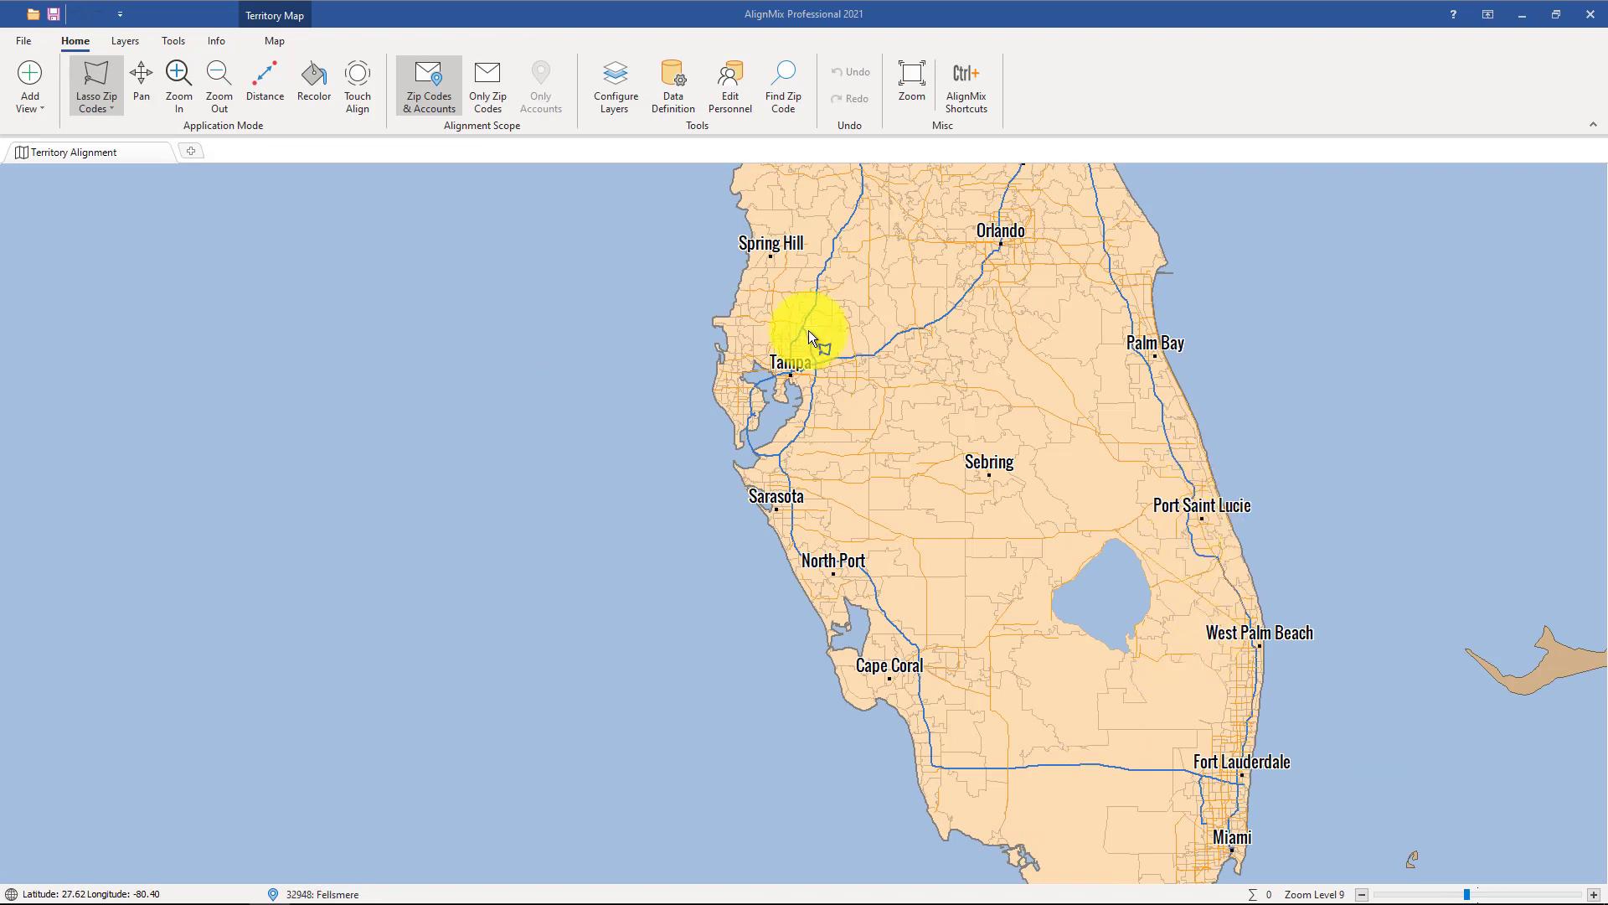
{"action": "scroll", "coordinate": [745, 339], "scroll_direction": "up", "scroll_amount": 2}
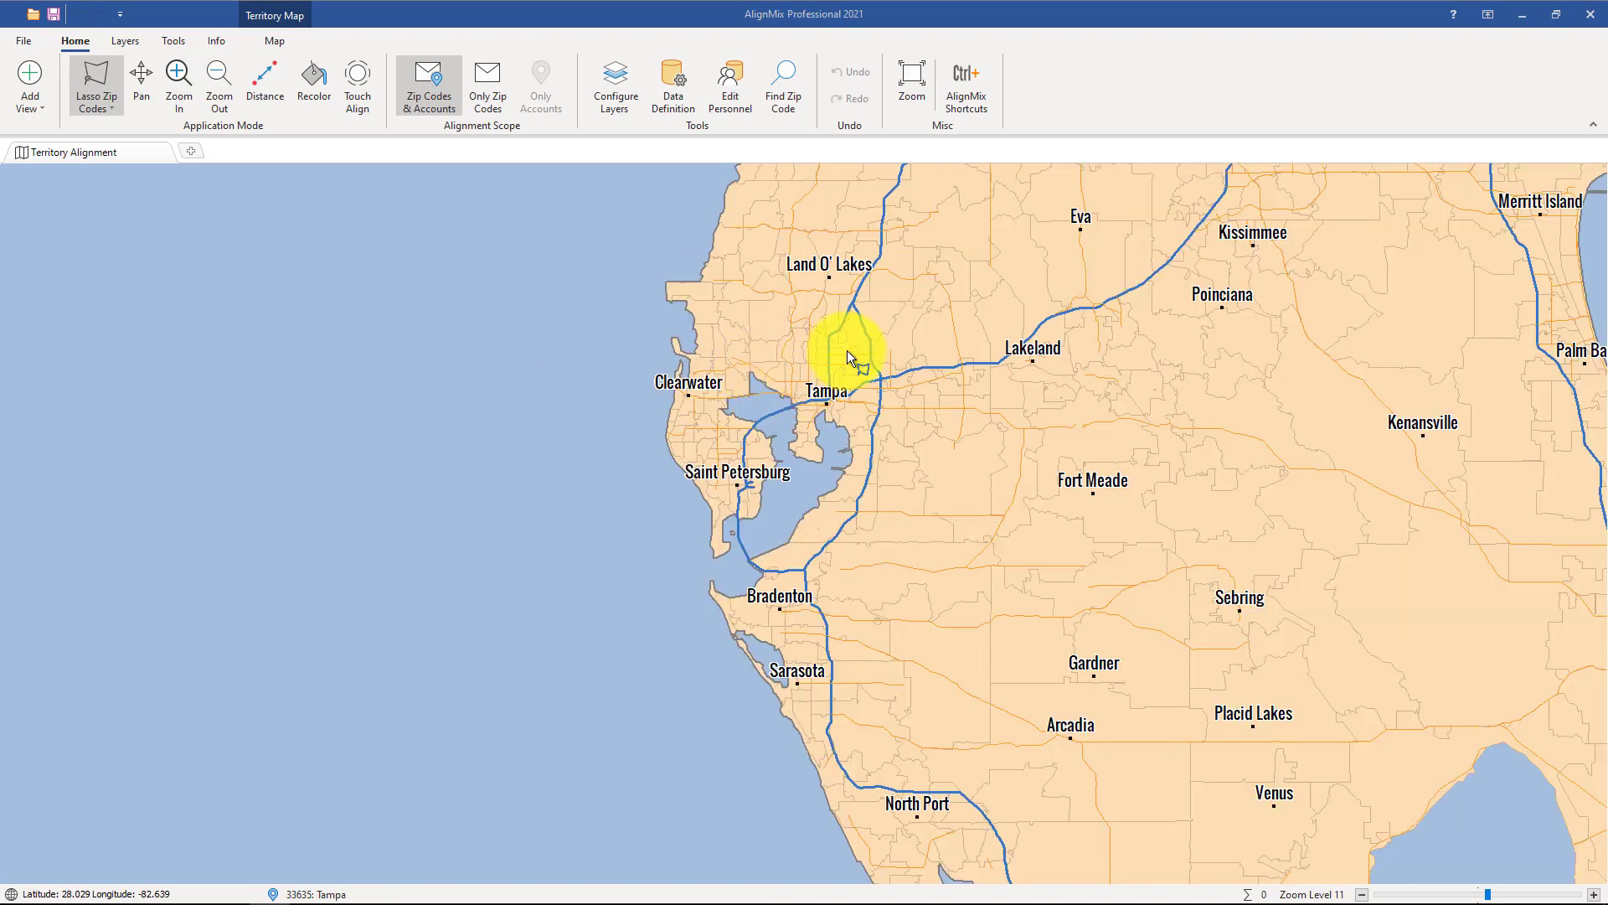
{"action": "left_click", "coordinate": [360, 80]}
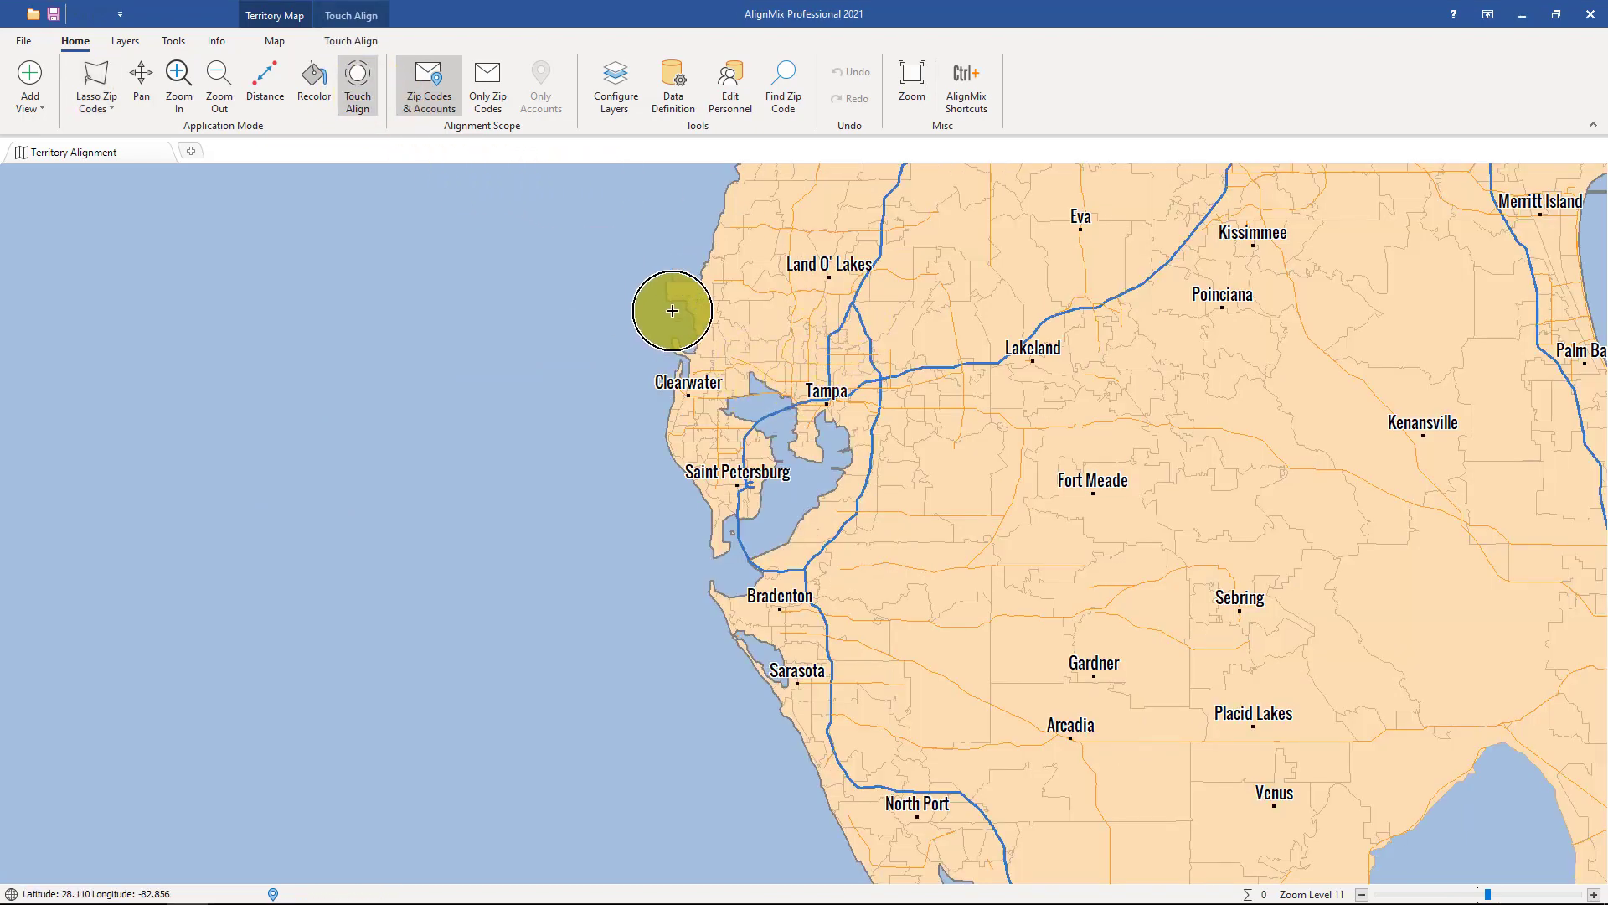
{"action": "mouse_move", "coordinate": [665, 315]}
{"action": "left_mouse_down"}
{"action": "mouse_move", "coordinate": [746, 287]}
{"action": "mouse_move", "coordinate": [664, 402]}
{"action": "mouse_move", "coordinate": [739, 427]}
{"action": "mouse_move", "coordinate": [804, 215]}
{"action": "mouse_move", "coordinate": [740, 259]}
{"action": "mouse_move", "coordinate": [693, 445]}
{"action": "mouse_move", "coordinate": [704, 503]}
{"action": "mouse_move", "coordinate": [740, 469]}
{"action": "left_mouse_up"}
{"action": "left_click_drag", "start_coordinate": [742, 322], "coordinate": [598, 575]}
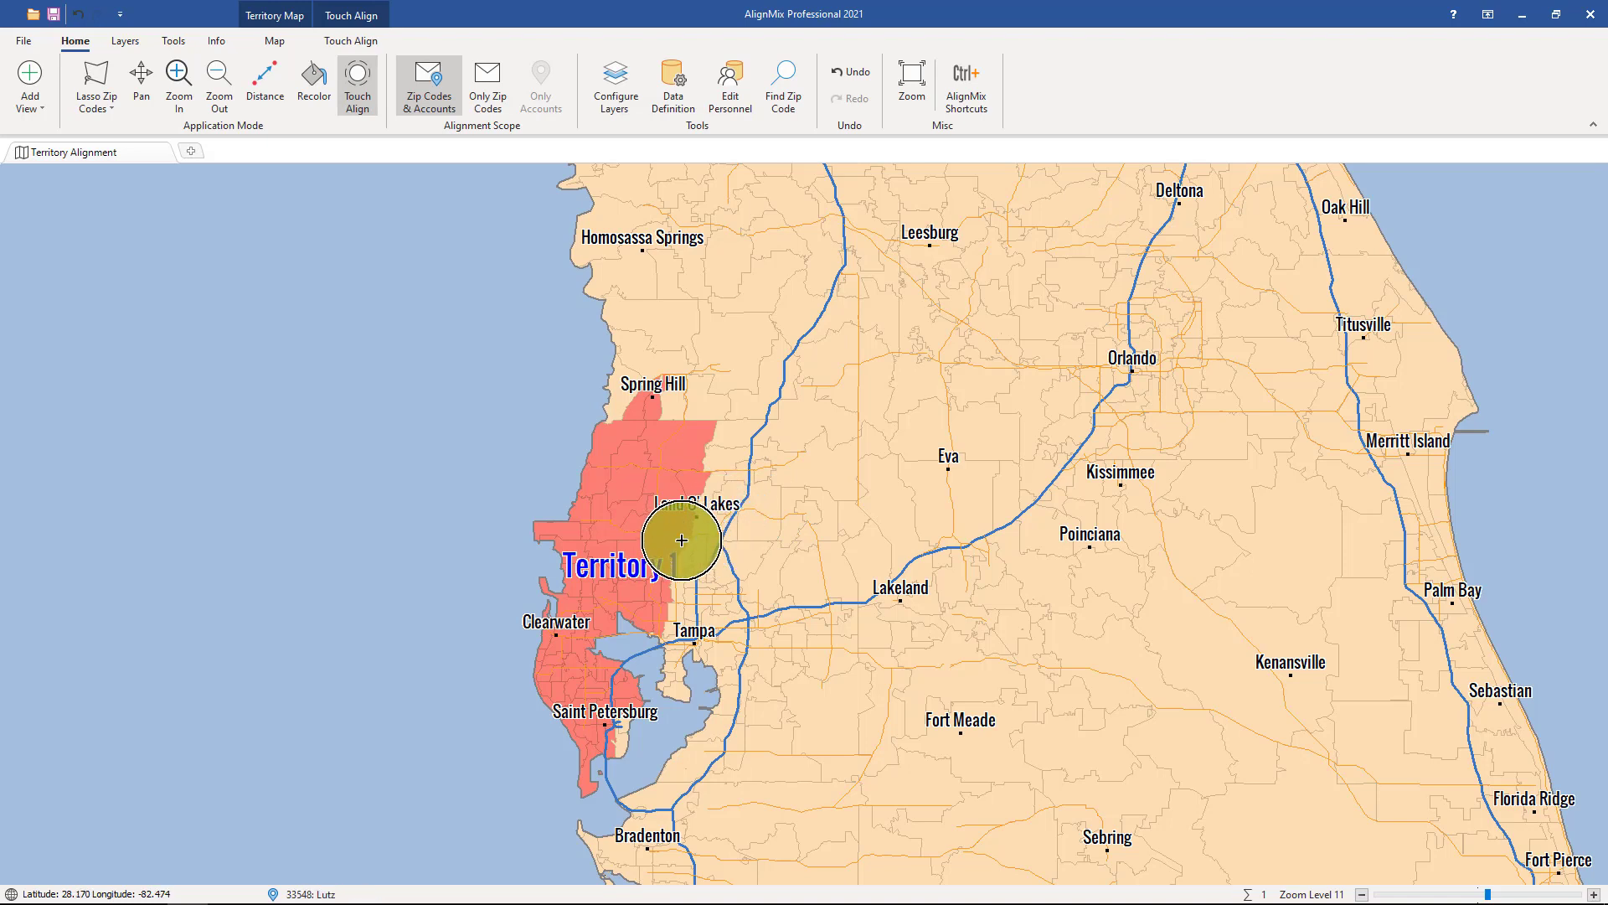
Extend the first territory north past Homosassa Springs and inland across Land O' Lakes and Tampa
{"action": "mouse_move", "coordinate": [627, 525]}
{"action": "left_mouse_down"}
{"action": "mouse_move", "coordinate": [585, 205]}
{"action": "mouse_move", "coordinate": [657, 176]}
{"action": "mouse_move", "coordinate": [718, 213]}
{"action": "mouse_move", "coordinate": [673, 395]}
{"action": "left_mouse_up"}
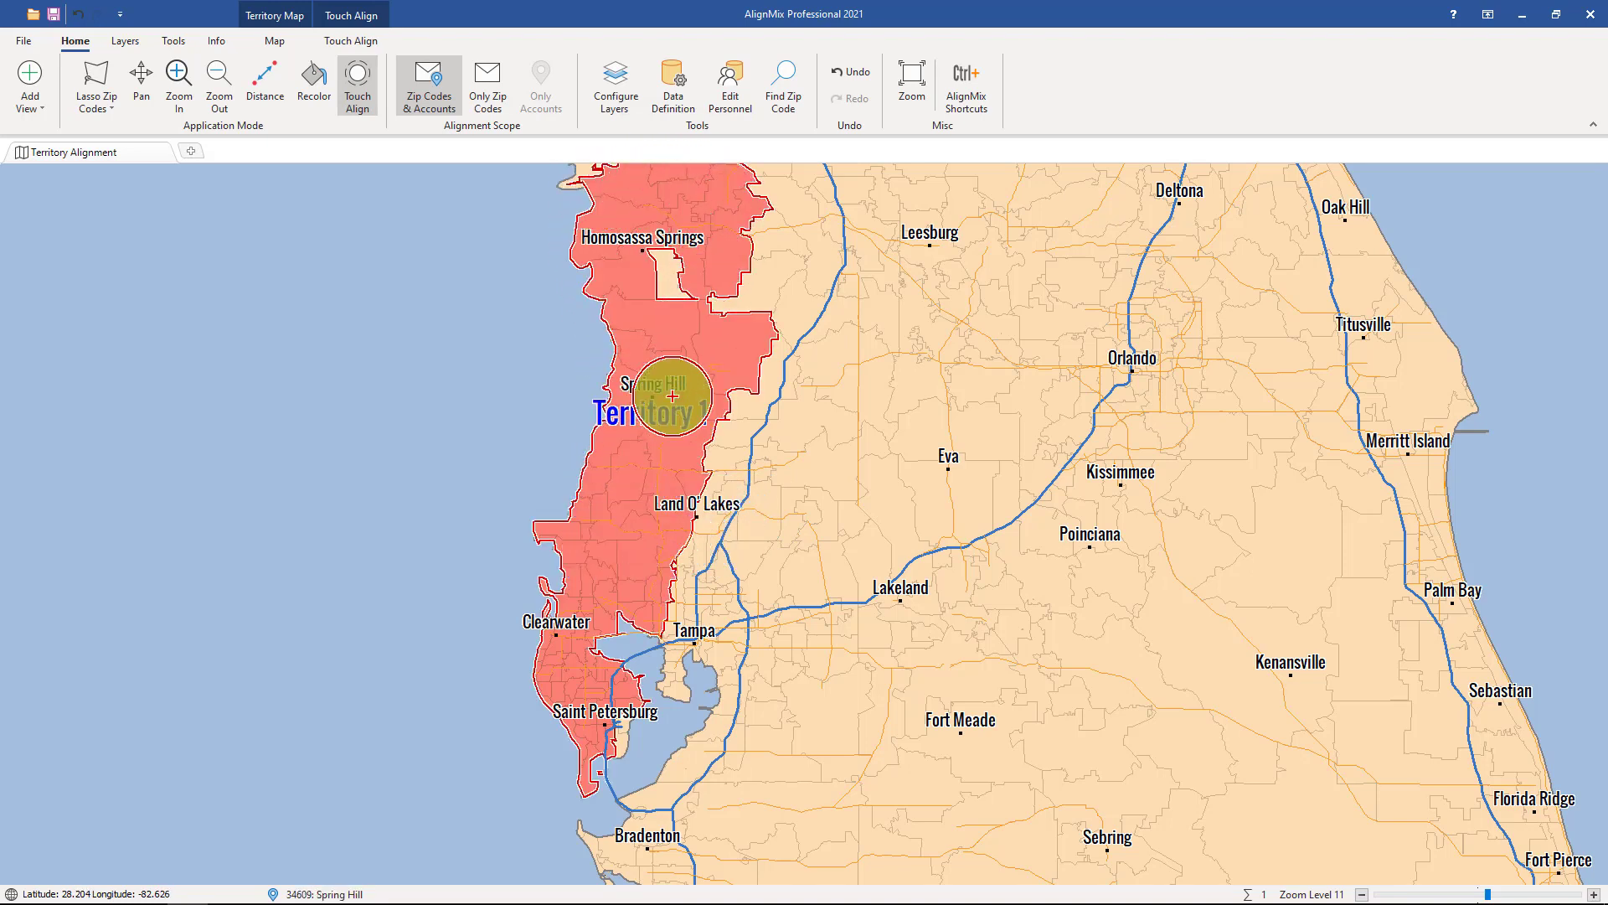
{"action": "mouse_move", "coordinate": [642, 232]}
{"action": "left_mouse_down"}
{"action": "mouse_move", "coordinate": [642, 250]}
{"action": "mouse_move", "coordinate": [812, 194]}
{"action": "mouse_move", "coordinate": [847, 262]}
{"action": "mouse_move", "coordinate": [757, 519]}
{"action": "mouse_move", "coordinate": [675, 628]}
{"action": "mouse_move", "coordinate": [647, 603]}
{"action": "left_mouse_up"}
{"action": "left_click_drag", "start_coordinate": [750, 444], "coordinate": [779, 298]}
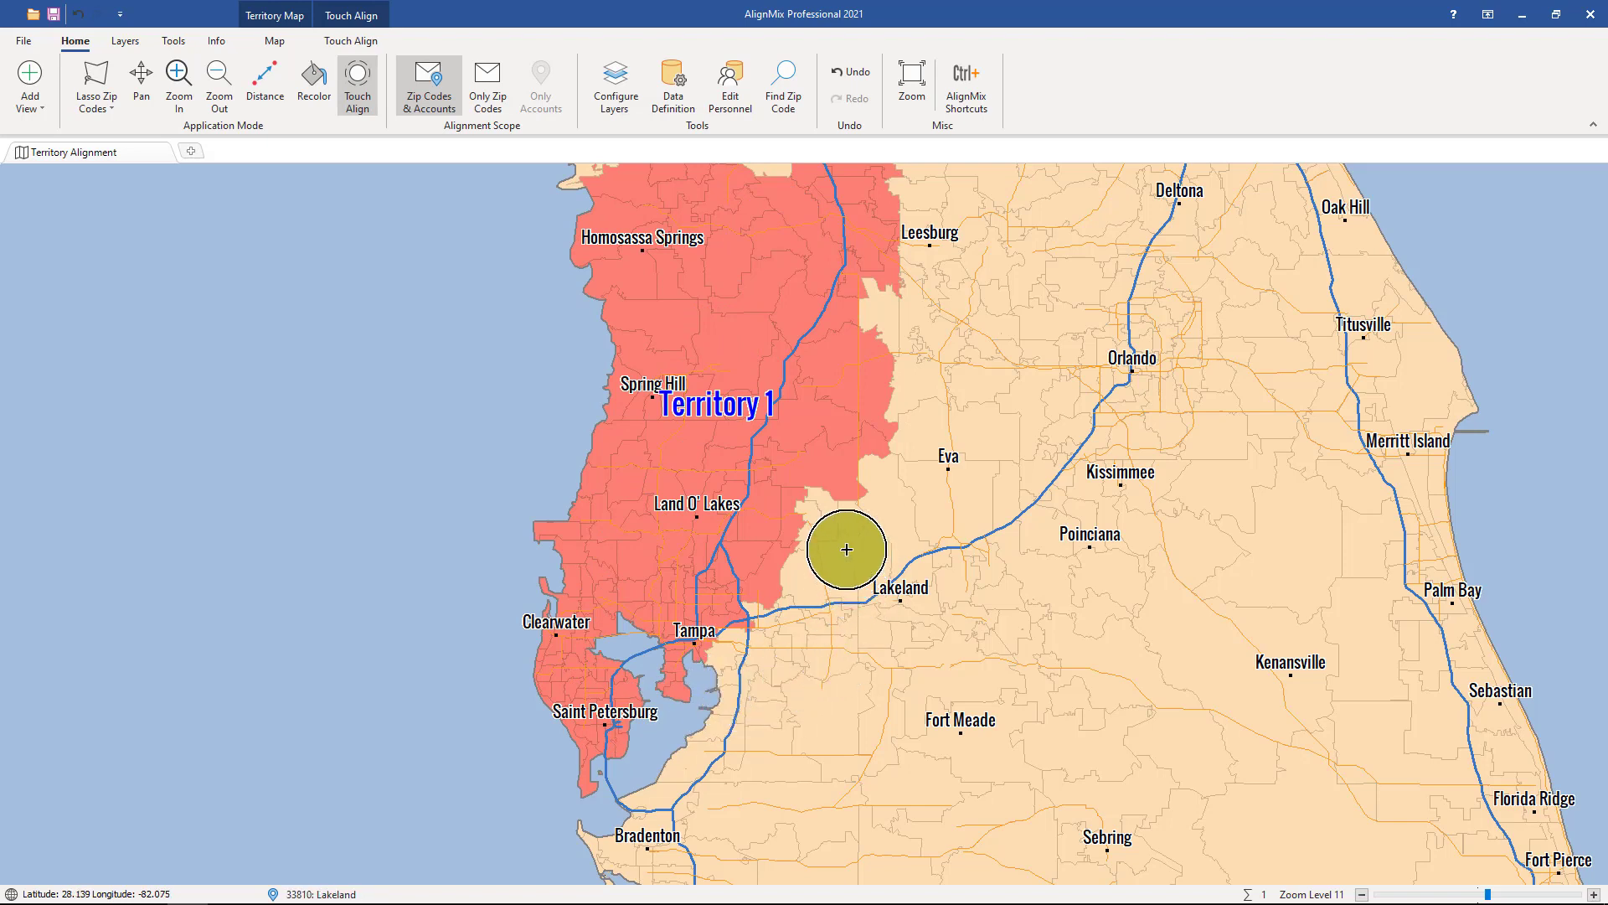
Paint a second territory across Lakeland, Kissimmee and Orlando, and a third across South Florida from Fort Lauderdale and Miami to Cape Coral
{"action": "mouse_move", "coordinate": [847, 549]}
{"action": "left_mouse_down"}
{"action": "mouse_move", "coordinate": [826, 618]}
{"action": "mouse_move", "coordinate": [933, 581]}
{"action": "mouse_move", "coordinate": [908, 510]}
{"action": "mouse_move", "coordinate": [1023, 568]}
{"action": "mouse_move", "coordinate": [933, 420]}
{"action": "mouse_move", "coordinate": [1048, 480]}
{"action": "mouse_move", "coordinate": [1109, 492]}
{"action": "mouse_move", "coordinate": [974, 408]}
{"action": "mouse_move", "coordinate": [941, 356]}
{"action": "mouse_move", "coordinate": [1105, 431]}
{"action": "mouse_move", "coordinate": [1127, 352]}
{"action": "mouse_move", "coordinate": [983, 328]}
{"action": "mouse_move", "coordinate": [1041, 367]}
{"action": "left_mouse_up"}
{"action": "left_click_drag", "start_coordinate": [1131, 413], "coordinate": [1095, 586]}
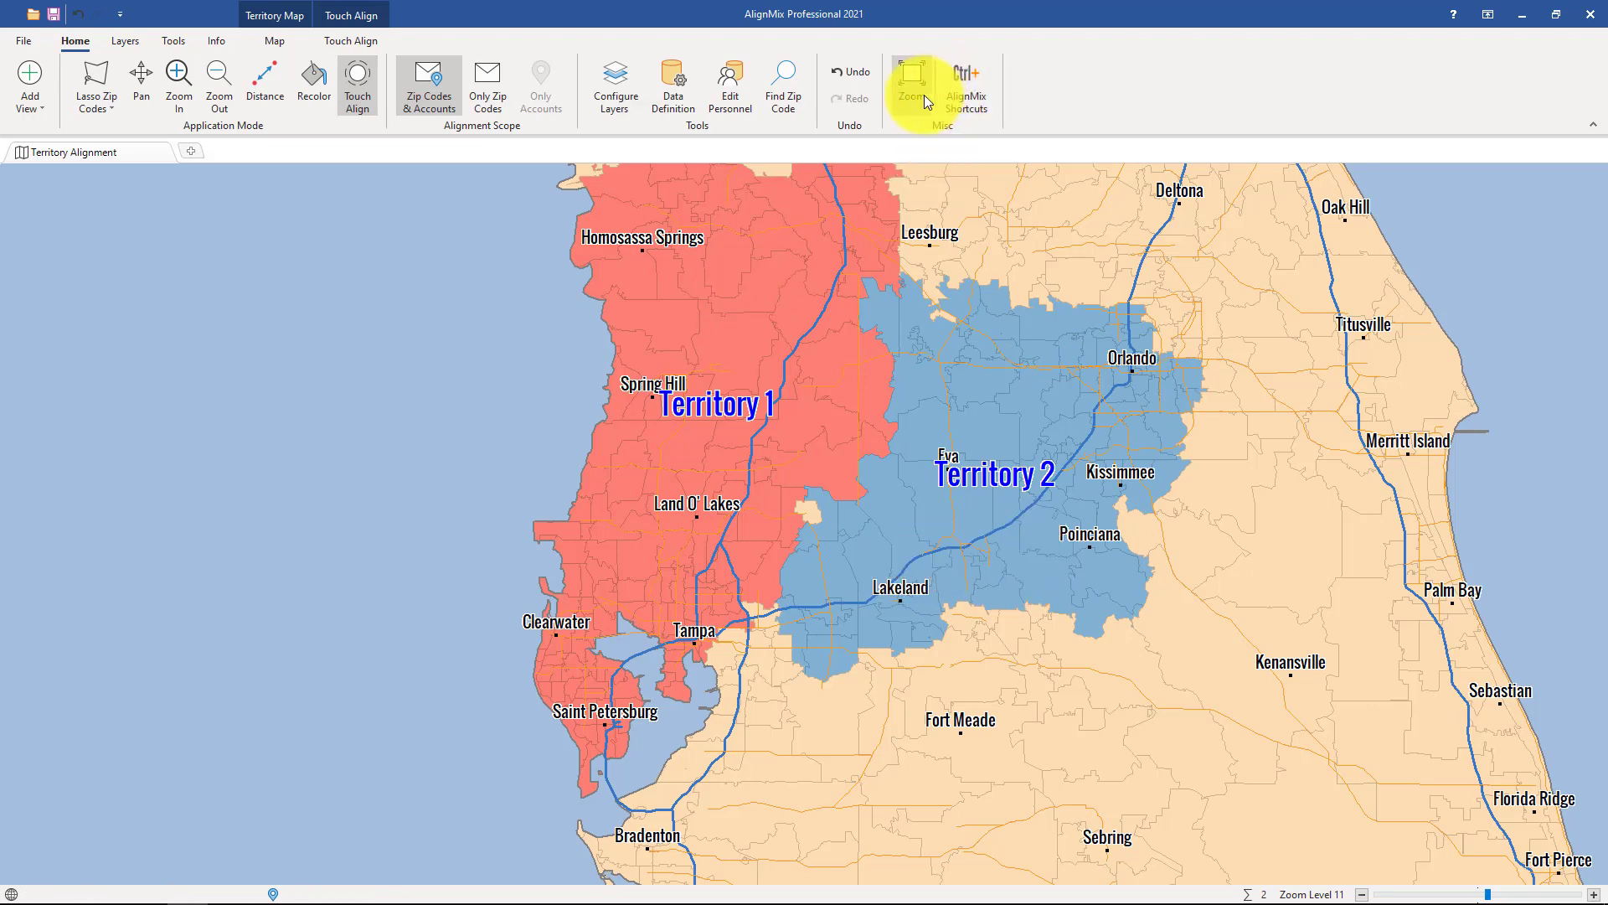
{"action": "left_click", "coordinate": [923, 94]}
{"action": "scroll", "coordinate": [1123, 861], "scroll_direction": "up", "scroll_amount": 6}
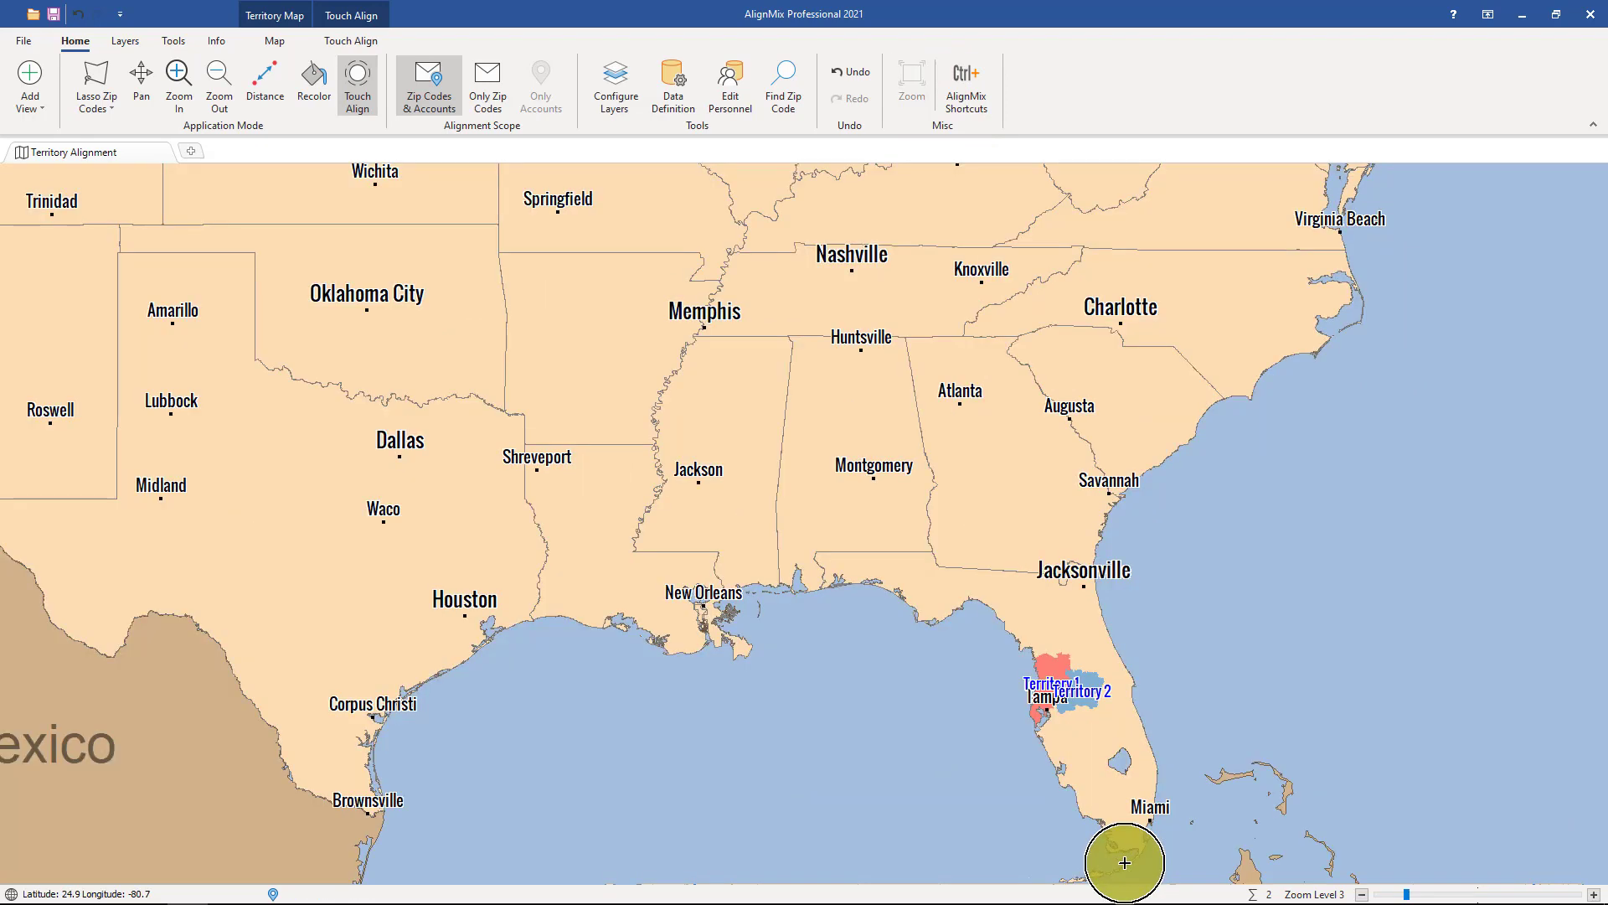
{"action": "scroll", "coordinate": [1098, 742], "scroll_direction": "up", "scroll_amount": 2}
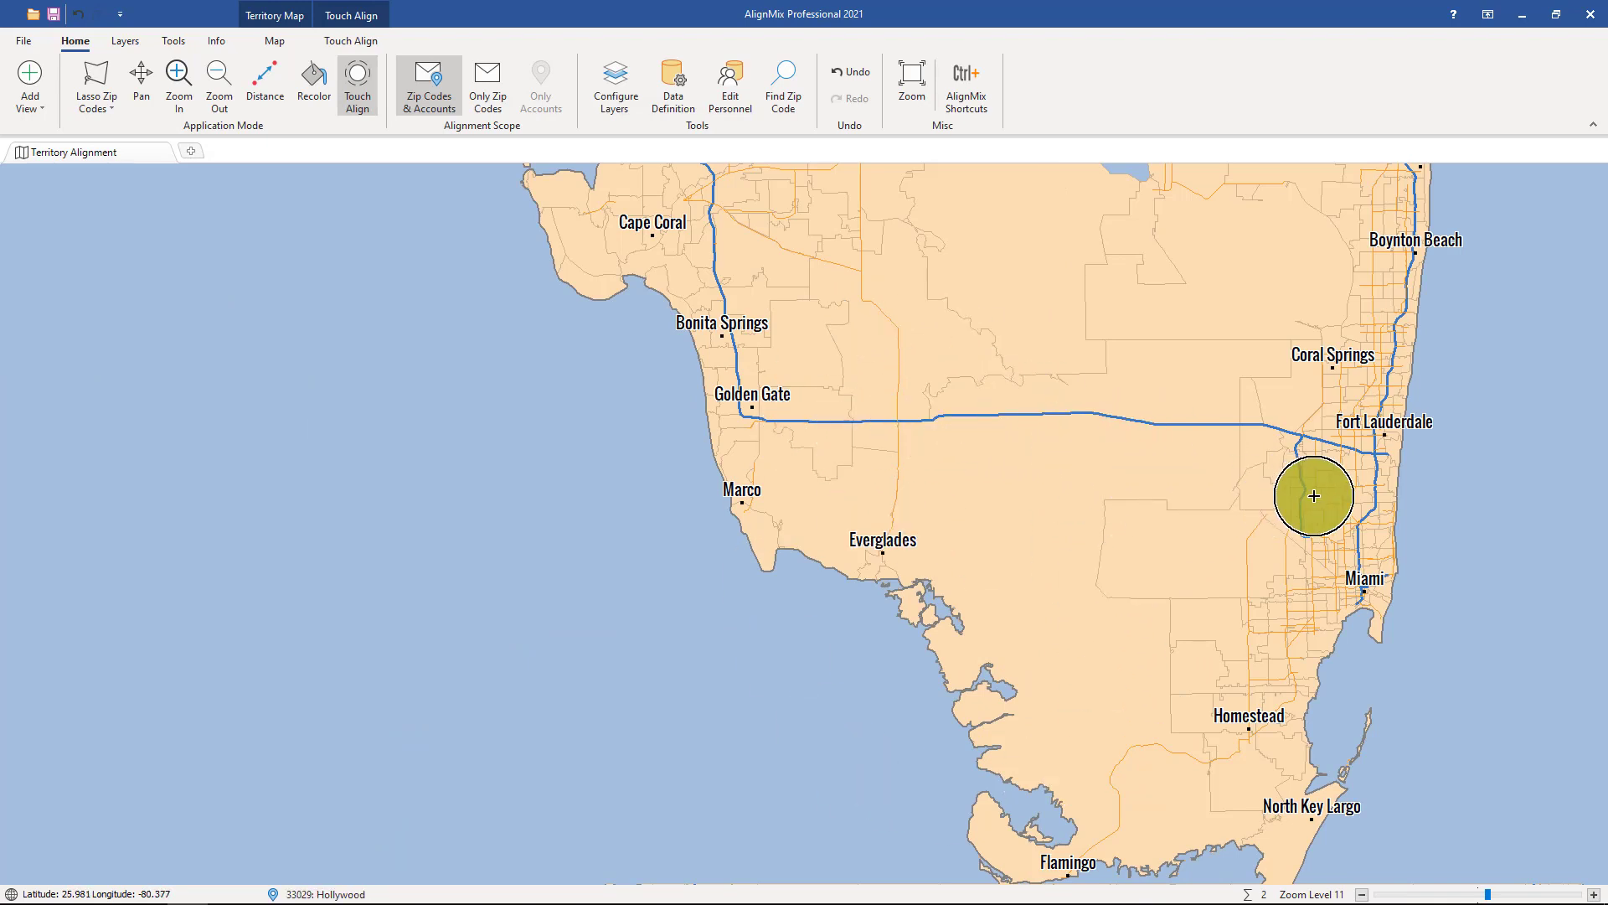
{"action": "mouse_move", "coordinate": [1369, 449]}
{"action": "left_mouse_down"}
{"action": "mouse_move", "coordinate": [1330, 584]}
{"action": "mouse_move", "coordinate": [1329, 466]}
{"action": "mouse_move", "coordinate": [834, 415]}
{"action": "mouse_move", "coordinate": [732, 355]}
{"action": "mouse_move", "coordinate": [549, 201]}
{"action": "mouse_move", "coordinate": [614, 226]}
{"action": "mouse_move", "coordinate": [716, 430]}
{"action": "mouse_move", "coordinate": [846, 531]}
{"action": "mouse_move", "coordinate": [1243, 645]}
{"action": "mouse_move", "coordinate": [1357, 592]}
{"action": "mouse_move", "coordinate": [1280, 783]}
{"action": "mouse_move", "coordinate": [1318, 757]}
{"action": "mouse_move", "coordinate": [1386, 513]}
{"action": "mouse_move", "coordinate": [1178, 581]}
{"action": "mouse_move", "coordinate": [1141, 718]}
{"action": "mouse_move", "coordinate": [872, 520]}
{"action": "mouse_move", "coordinate": [589, 241]}
{"action": "mouse_move", "coordinate": [633, 201]}
{"action": "left_mouse_up"}
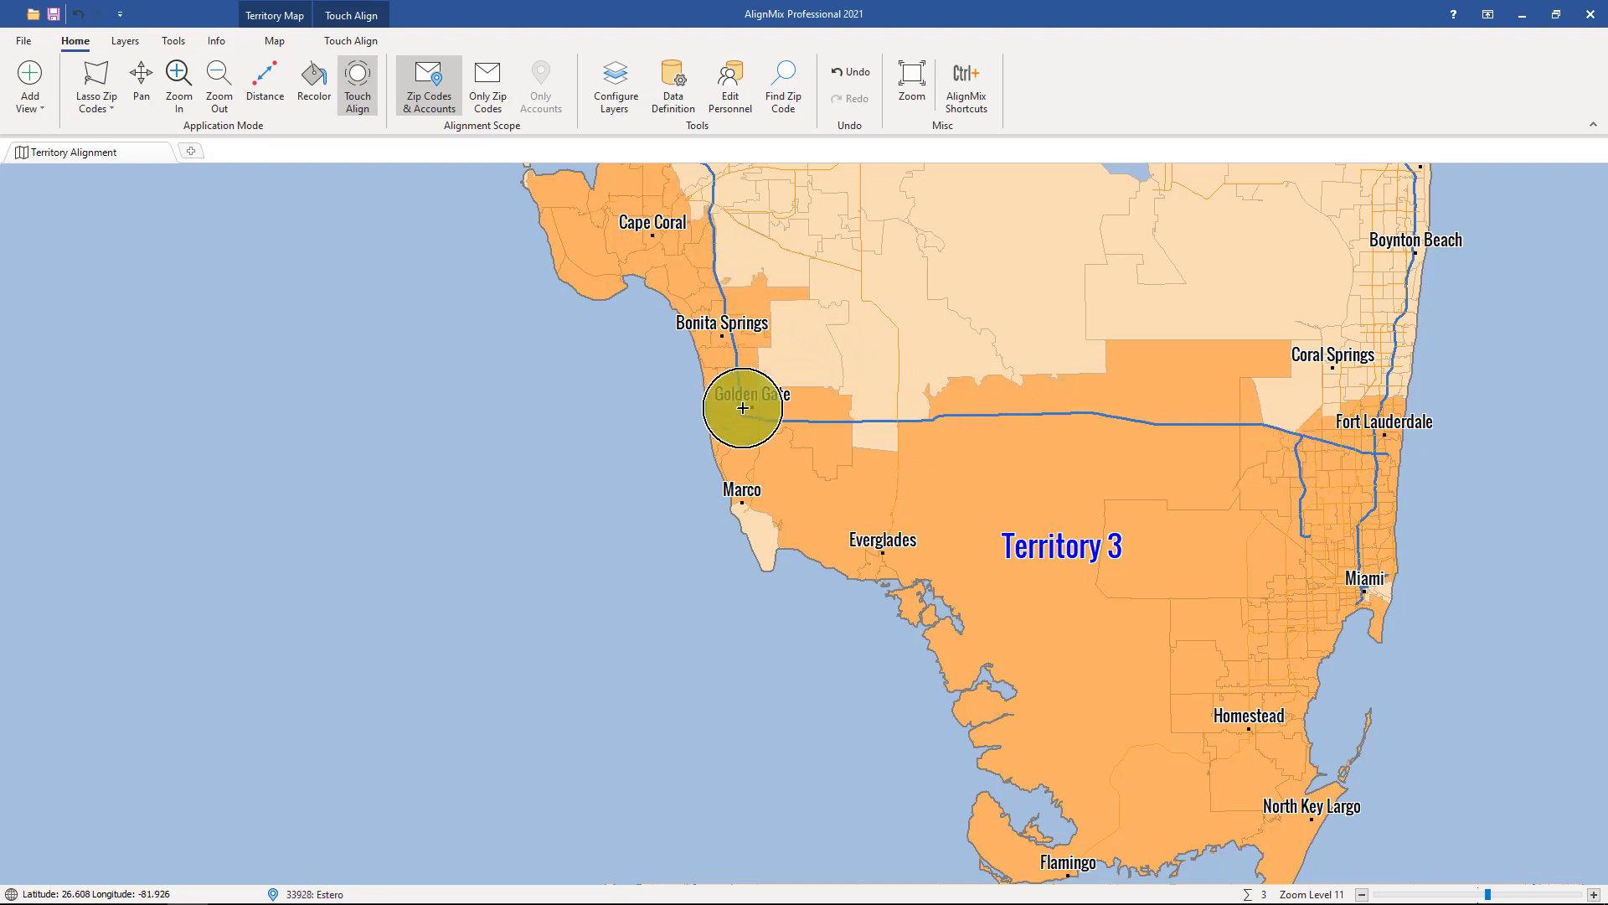
Paint a new territory as a westward band from Waco through Midland, El Paso and Tucson to Phoenix
{"action": "left_click", "coordinate": [931, 82]}
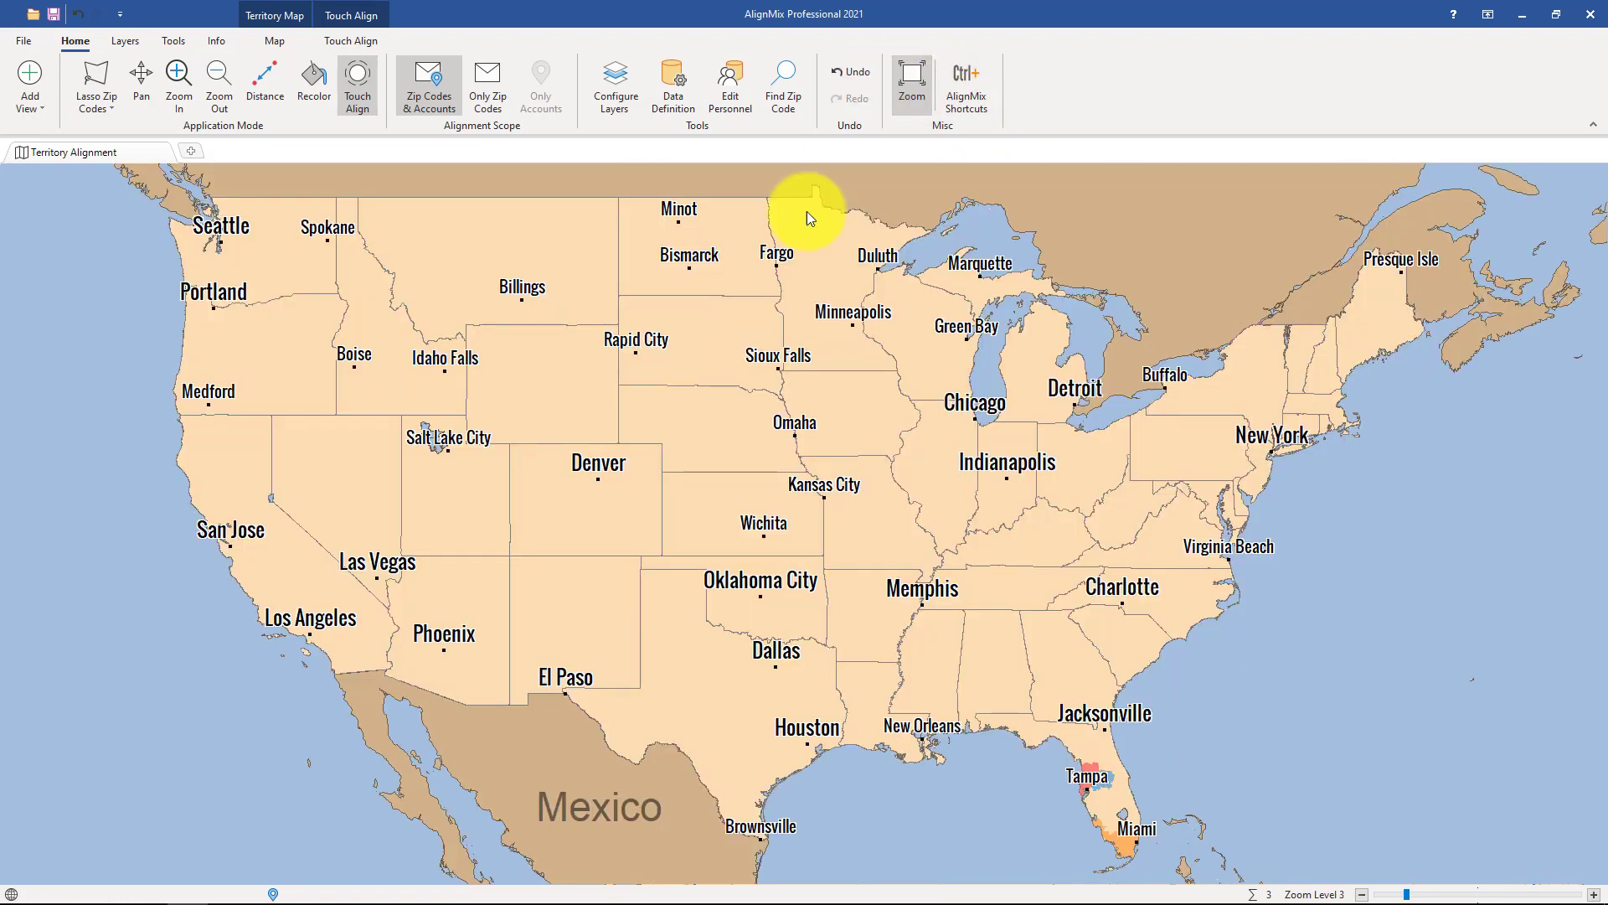
{"action": "scroll", "coordinate": [645, 738], "scroll_direction": "up", "scroll_amount": 1}
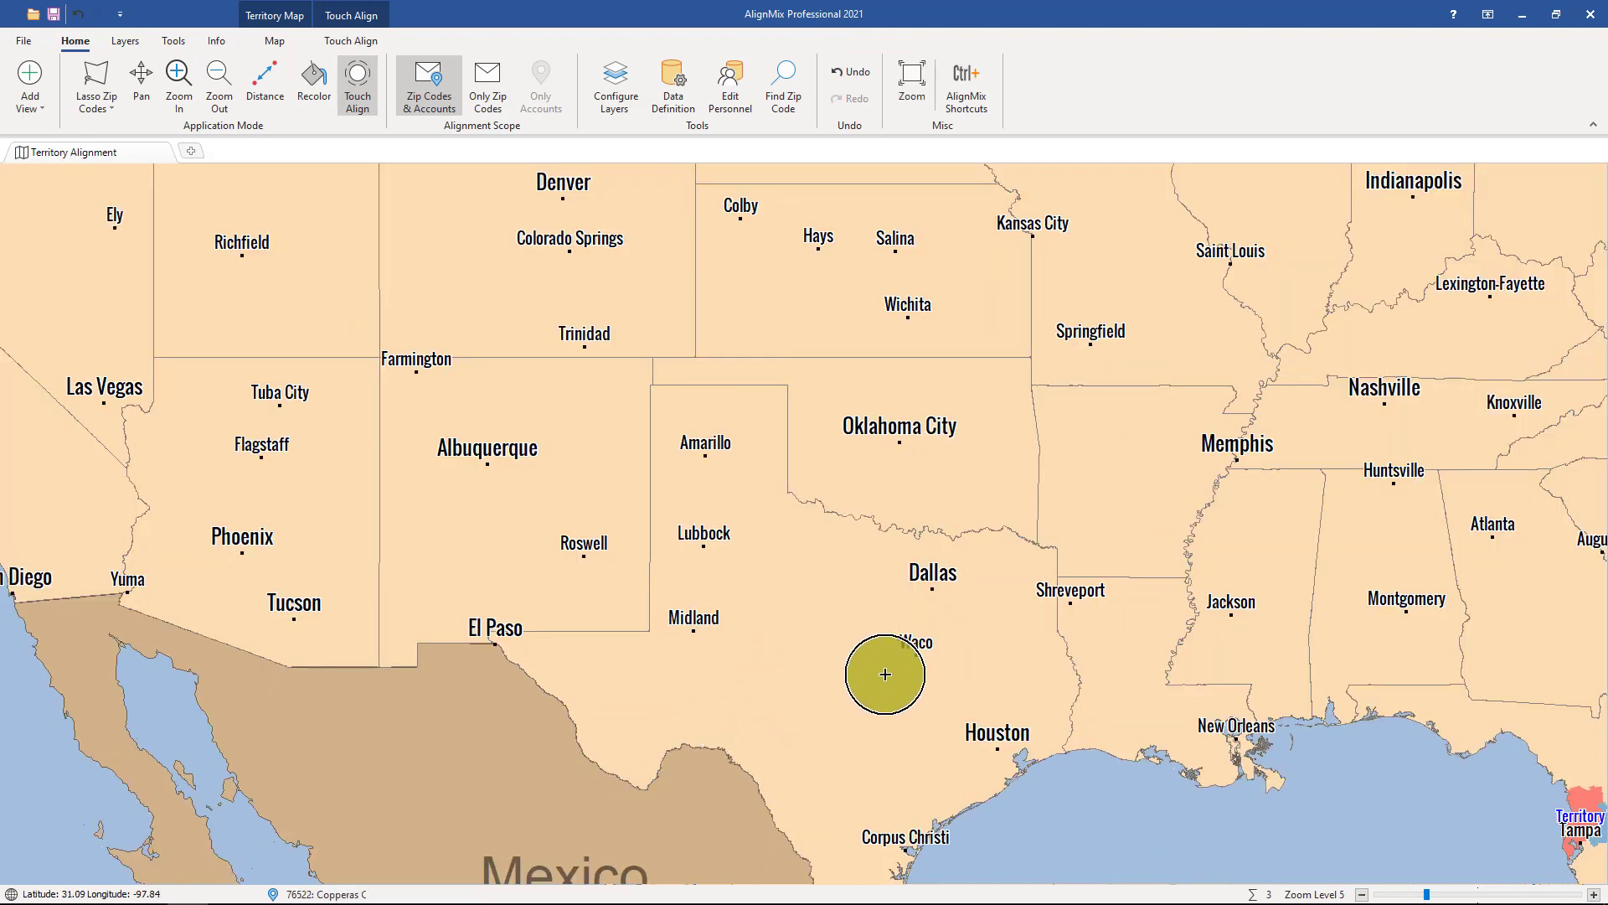
{"action": "mouse_move", "coordinate": [882, 666]}
{"action": "left_mouse_down"}
{"action": "mouse_move", "coordinate": [406, 601]}
{"action": "mouse_move", "coordinate": [255, 560]}
{"action": "mouse_move", "coordinate": [567, 639]}
{"action": "mouse_move", "coordinate": [776, 656]}
{"action": "mouse_move", "coordinate": [363, 640]}
{"action": "mouse_move", "coordinate": [237, 606]}
{"action": "left_mouse_up"}
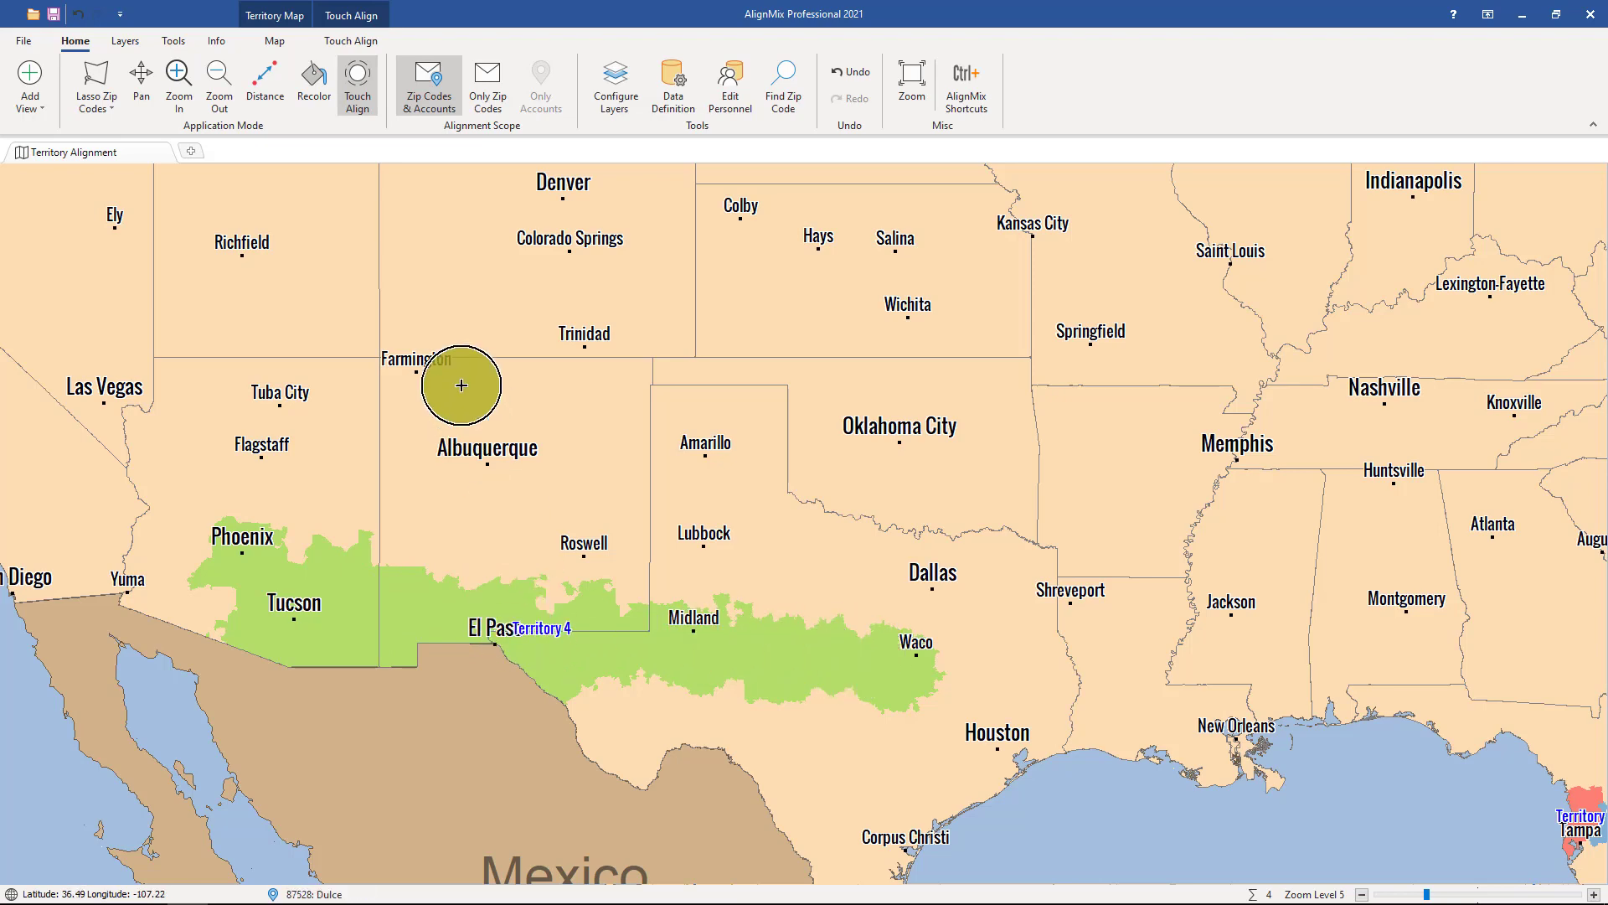
Create a territory around Denver, Fort Collins and Sterling, and add the separate Grand Junction area to it
{"action": "left_click_drag", "start_coordinate": [485, 315], "coordinate": [516, 578]}
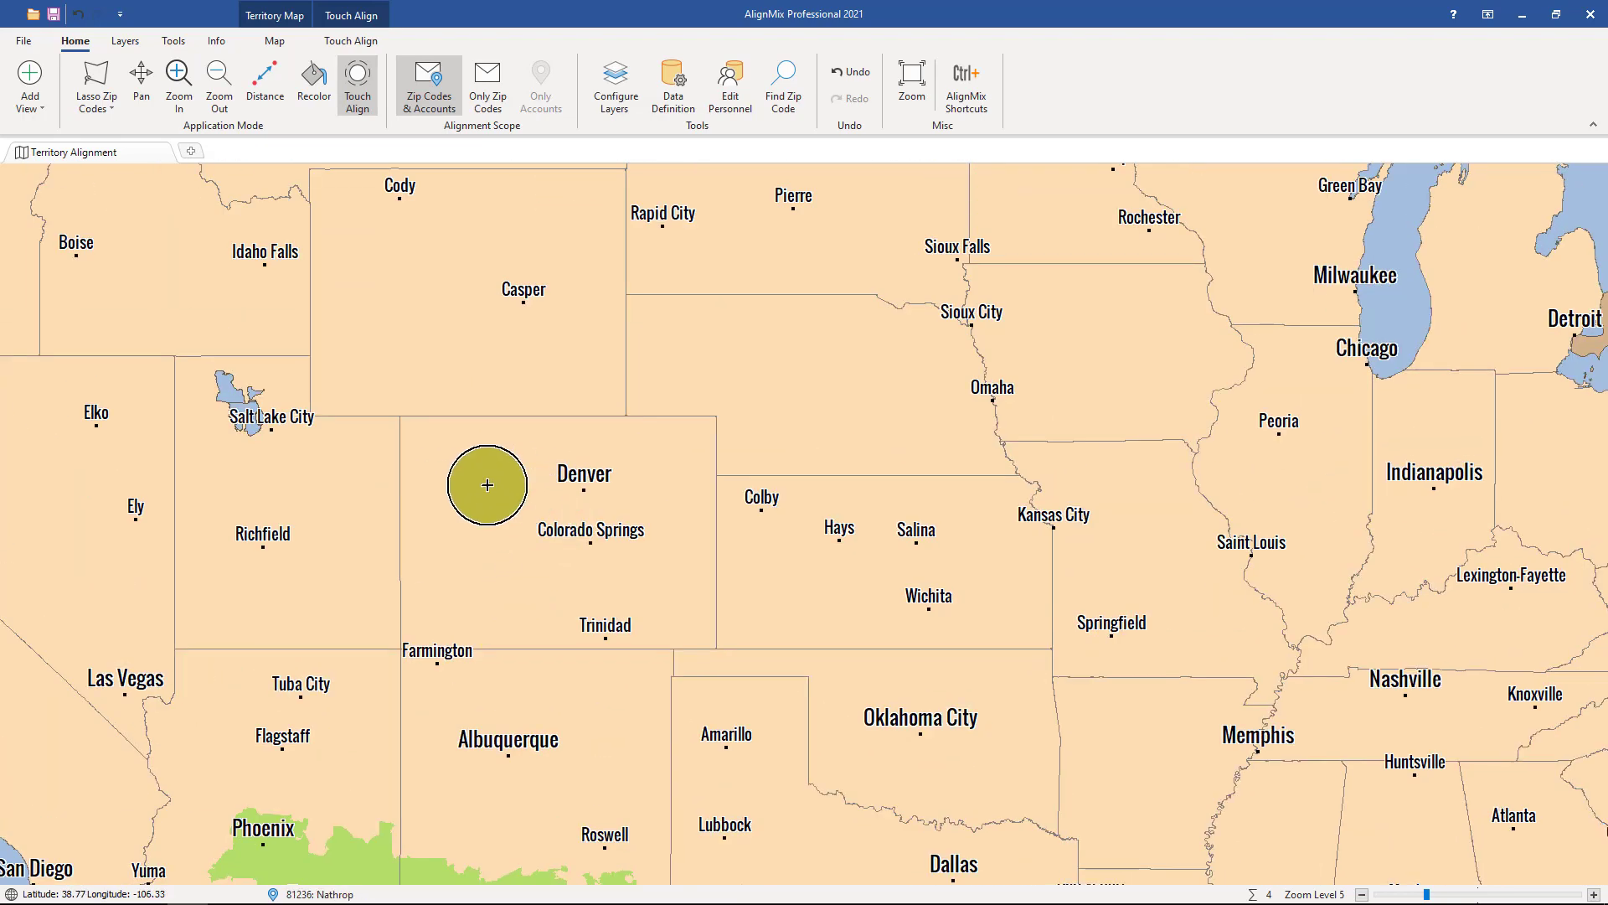
{"action": "scroll", "coordinate": [487, 485], "scroll_direction": "up", "scroll_amount": 2}
{"action": "mouse_move", "coordinate": [733, 477]}
{"action": "left_mouse_down"}
{"action": "mouse_move", "coordinate": [716, 377]}
{"action": "mouse_move", "coordinate": [645, 533]}
{"action": "mouse_move", "coordinate": [728, 359]}
{"action": "mouse_move", "coordinate": [829, 420]}
{"action": "mouse_move", "coordinate": [615, 536]}
{"action": "left_mouse_up"}
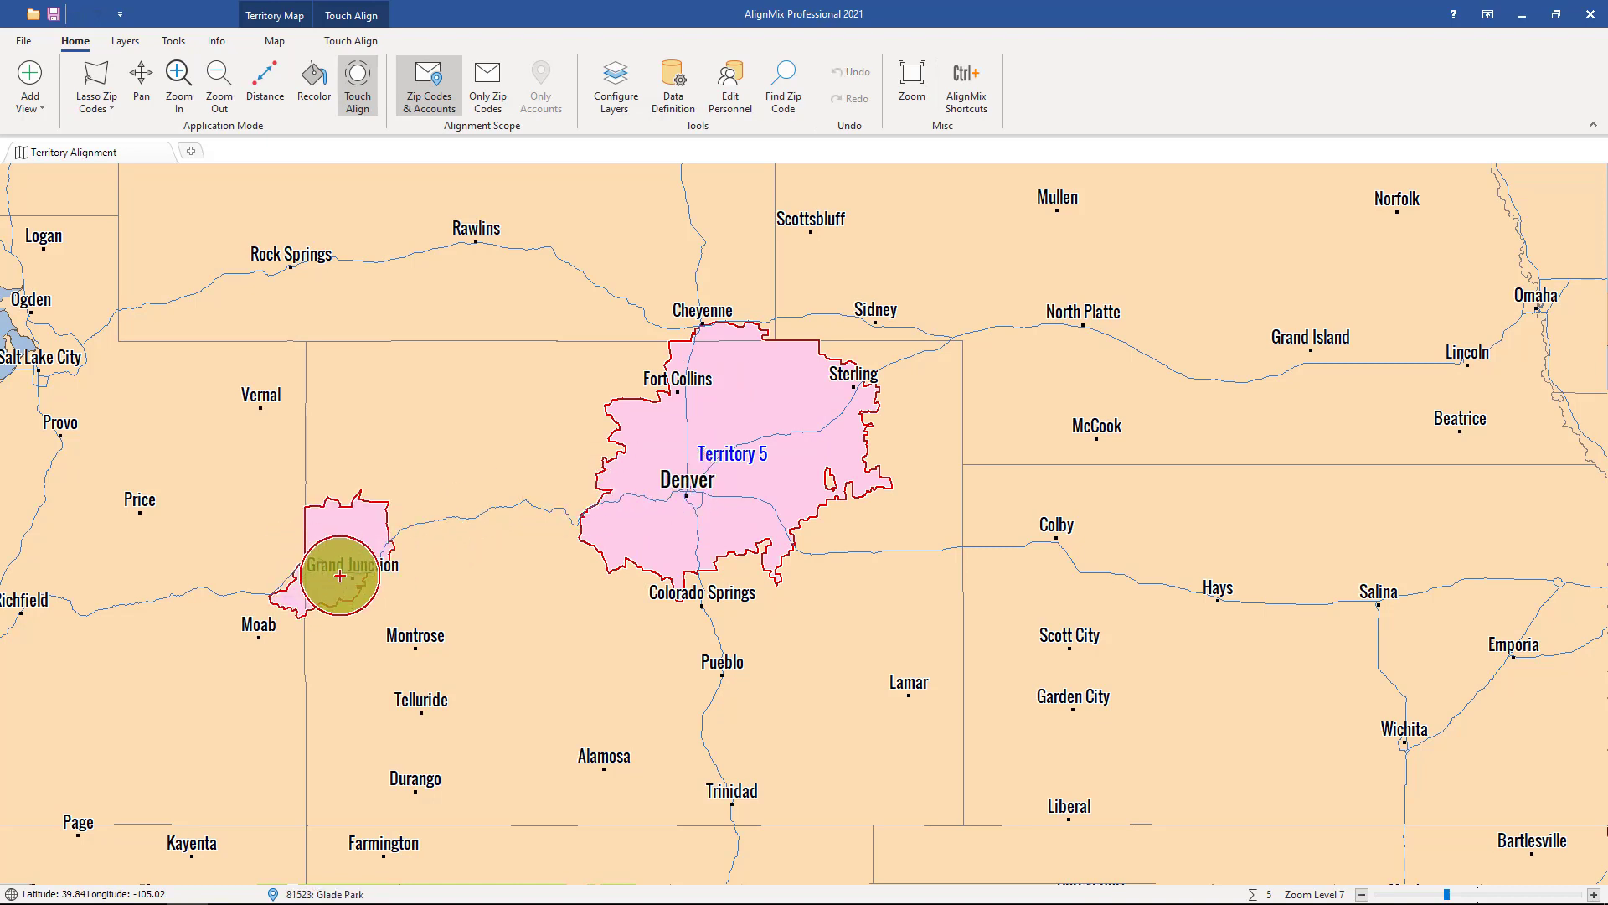
{"action": "left_click", "coordinate": [340, 575]}
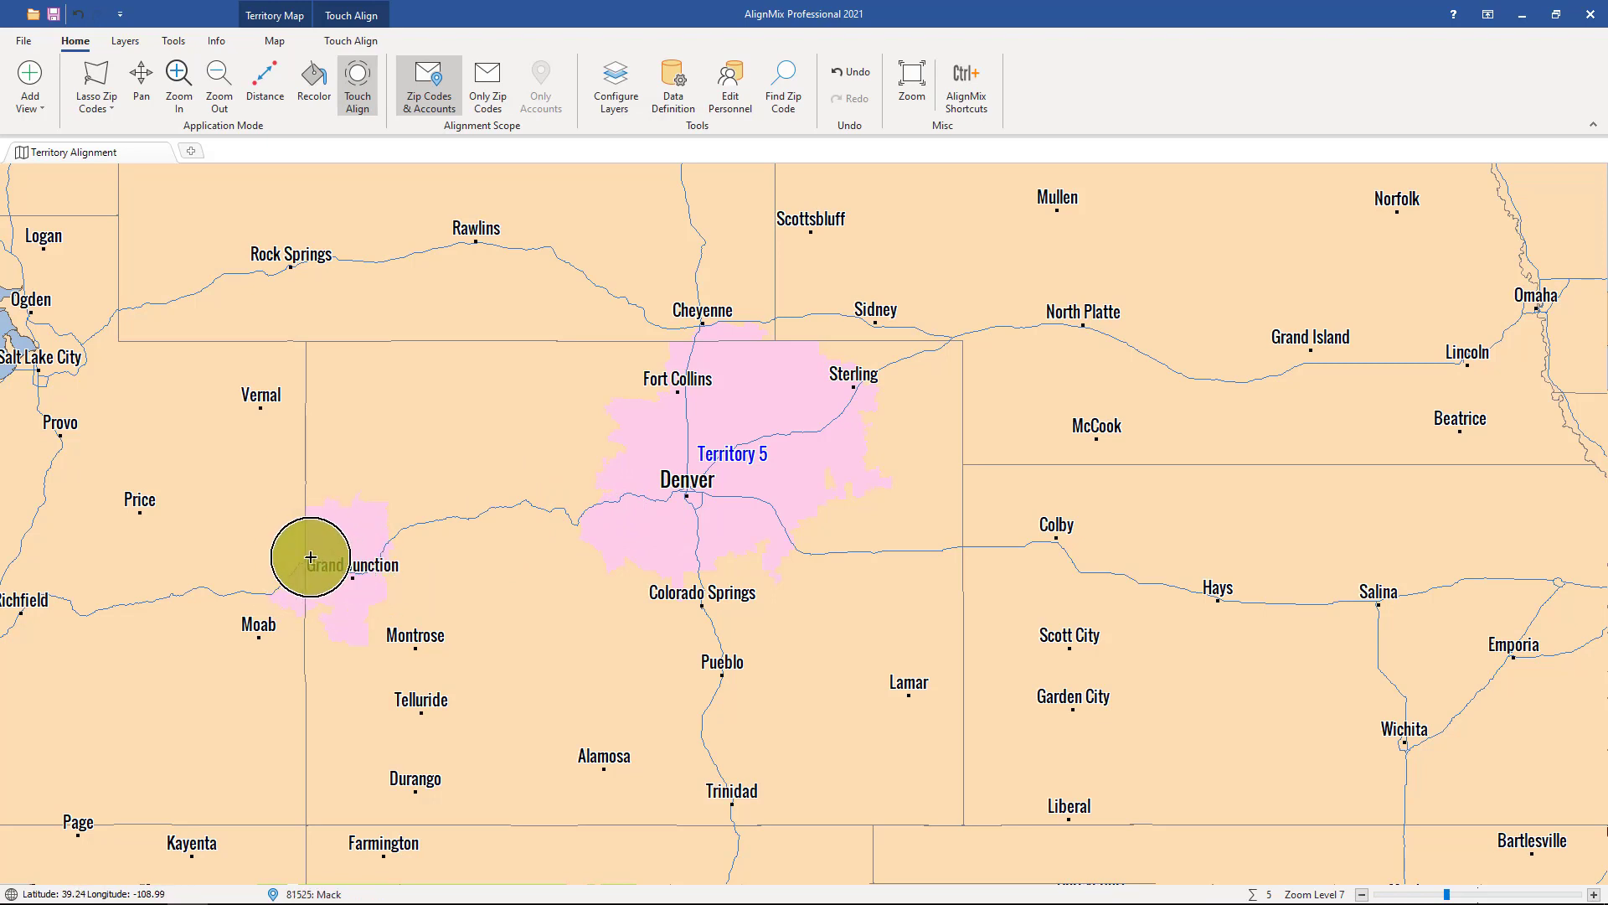
Paint a new territory from Salt Lake City through Provo, Price and Moab, taking in the Grand Junction area
{"action": "left_click_drag", "start_coordinate": [345, 558], "coordinate": [418, 554]}
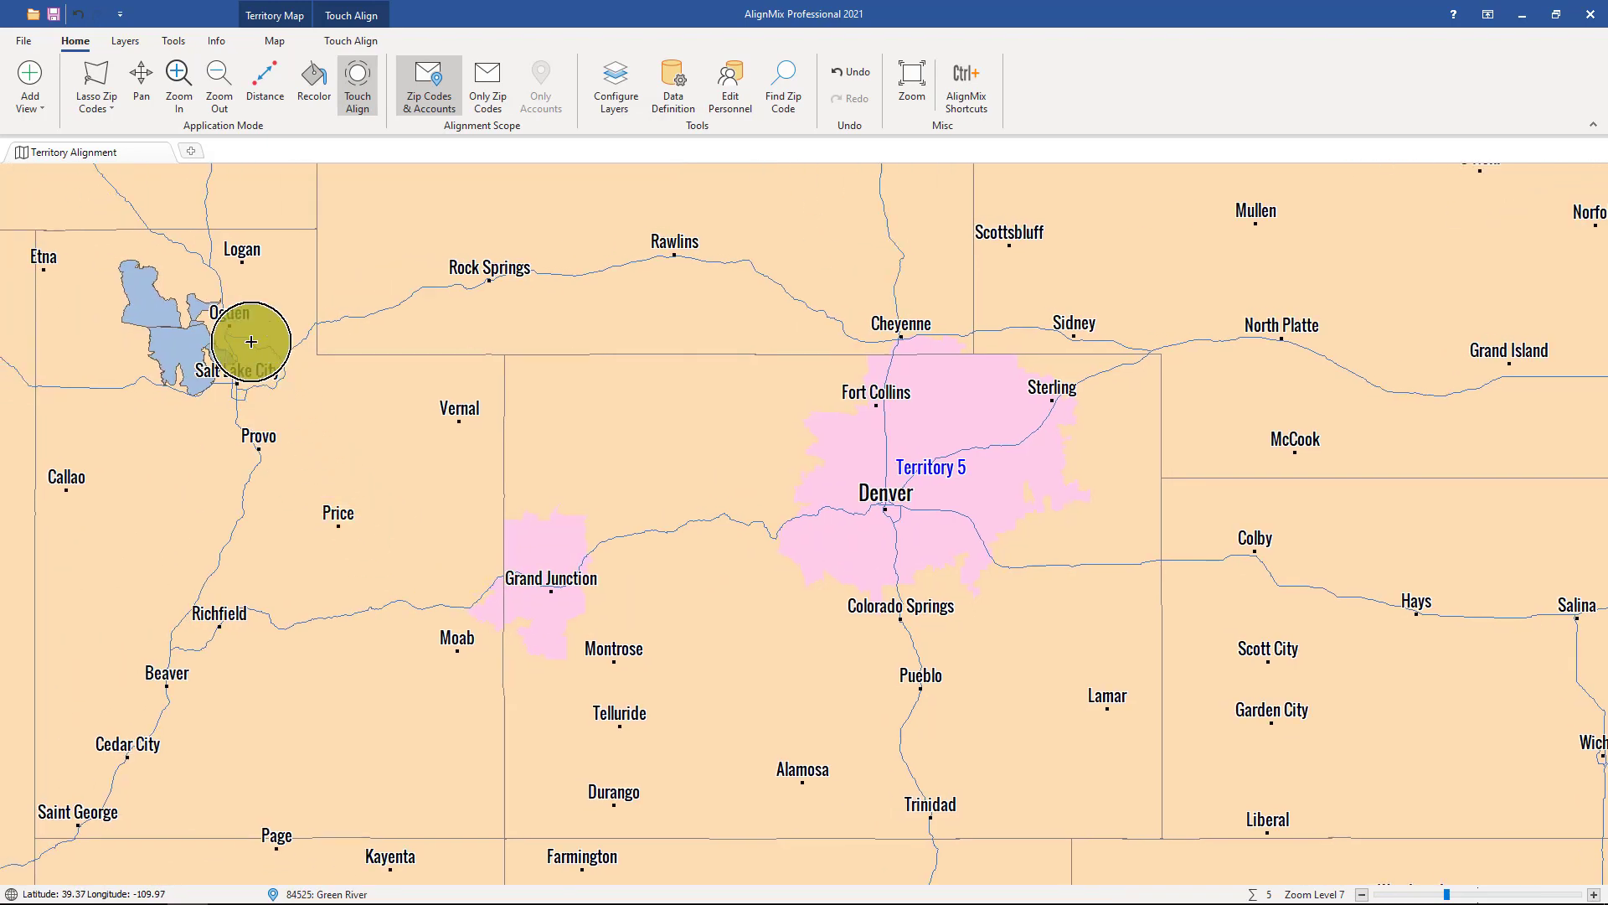
{"action": "mouse_move", "coordinate": [257, 334]}
{"action": "left_mouse_down"}
{"action": "mouse_move", "coordinate": [287, 417]}
{"action": "mouse_move", "coordinate": [251, 348]}
{"action": "mouse_move", "coordinate": [405, 579]}
{"action": "mouse_move", "coordinate": [553, 569]}
{"action": "mouse_move", "coordinate": [535, 632]}
{"action": "mouse_move", "coordinate": [514, 564]}
{"action": "mouse_move", "coordinate": [434, 632]}
{"action": "mouse_move", "coordinate": [408, 614]}
{"action": "mouse_move", "coordinate": [461, 610]}
{"action": "left_mouse_up"}
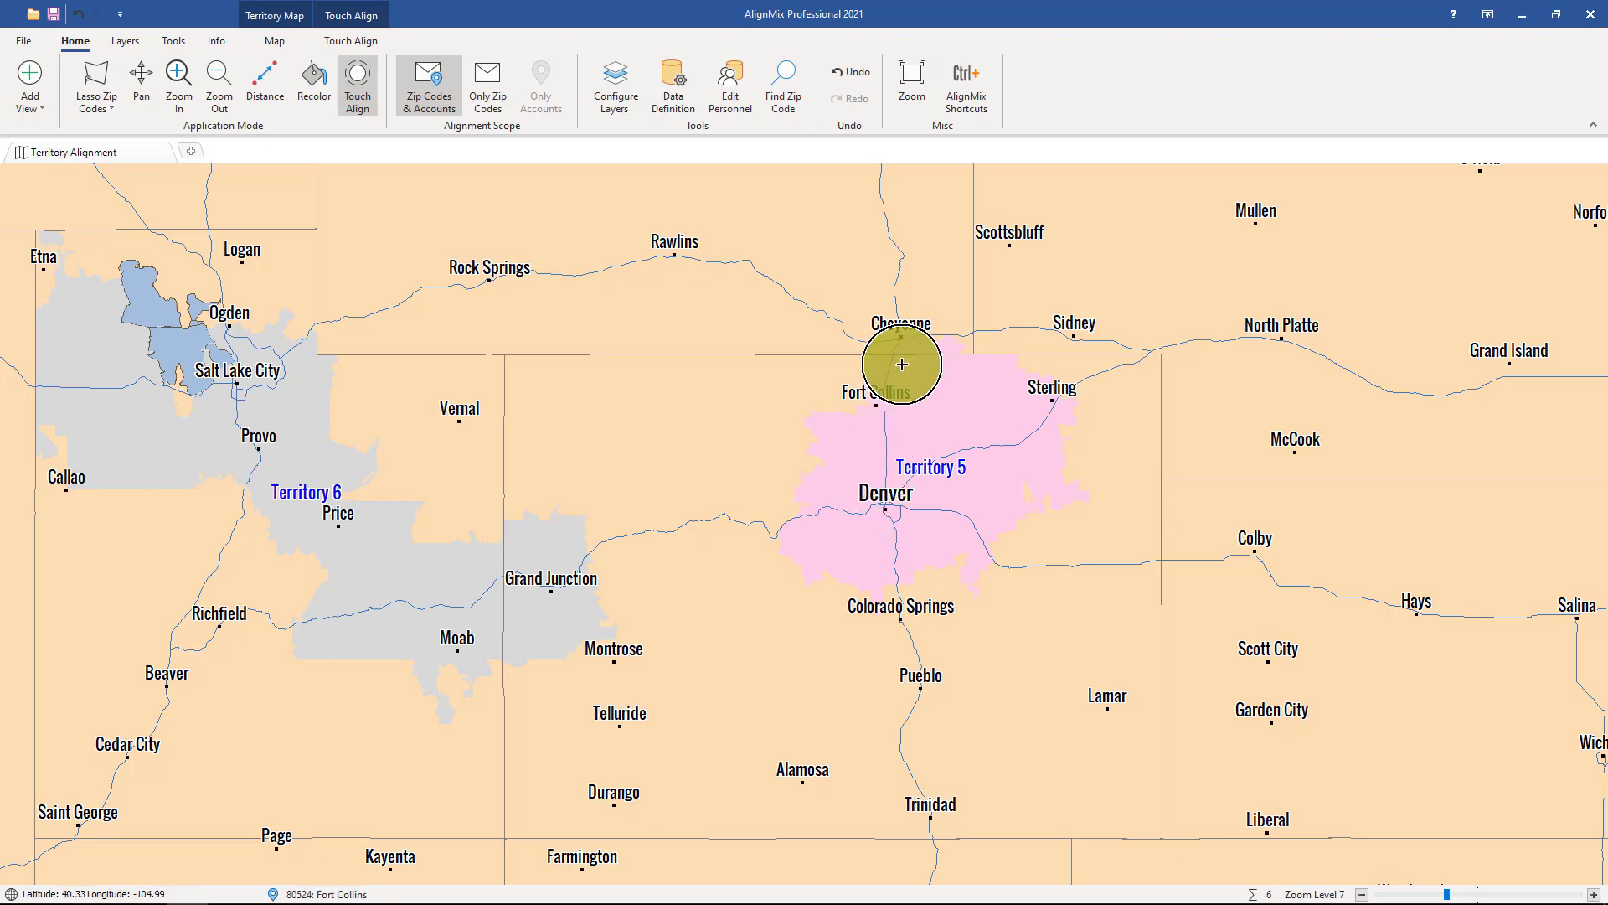
Create one territory covering Maine and another covering New Hampshire, north of Boston
{"action": "left_click", "coordinate": [909, 77]}
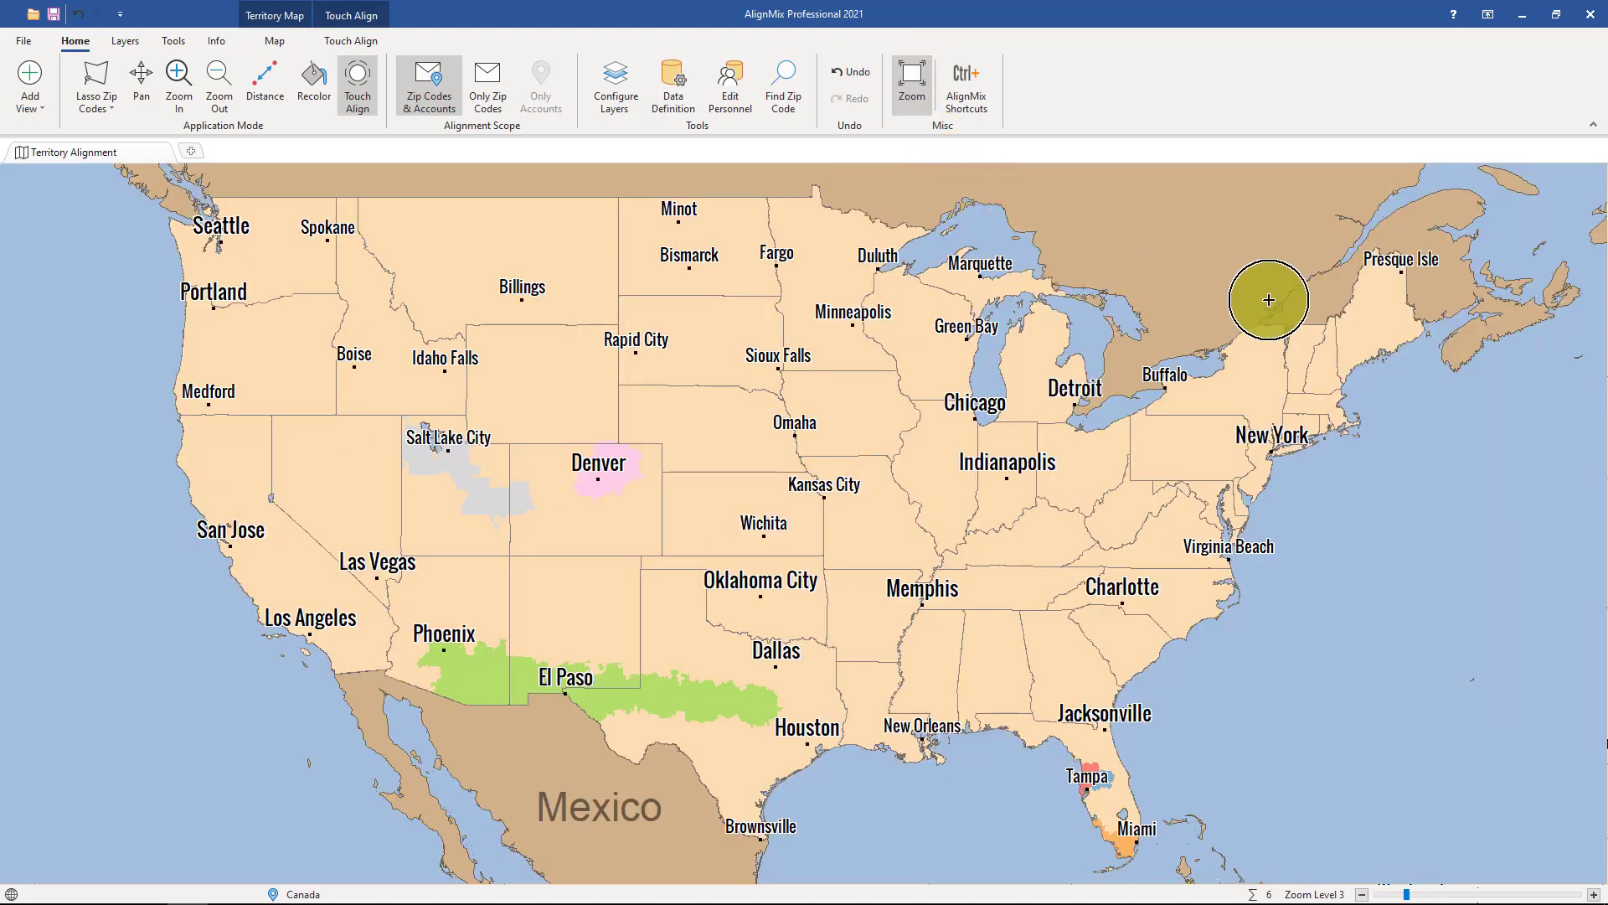
{"action": "scroll", "coordinate": [1436, 294], "scroll_direction": "up", "scroll_amount": 2}
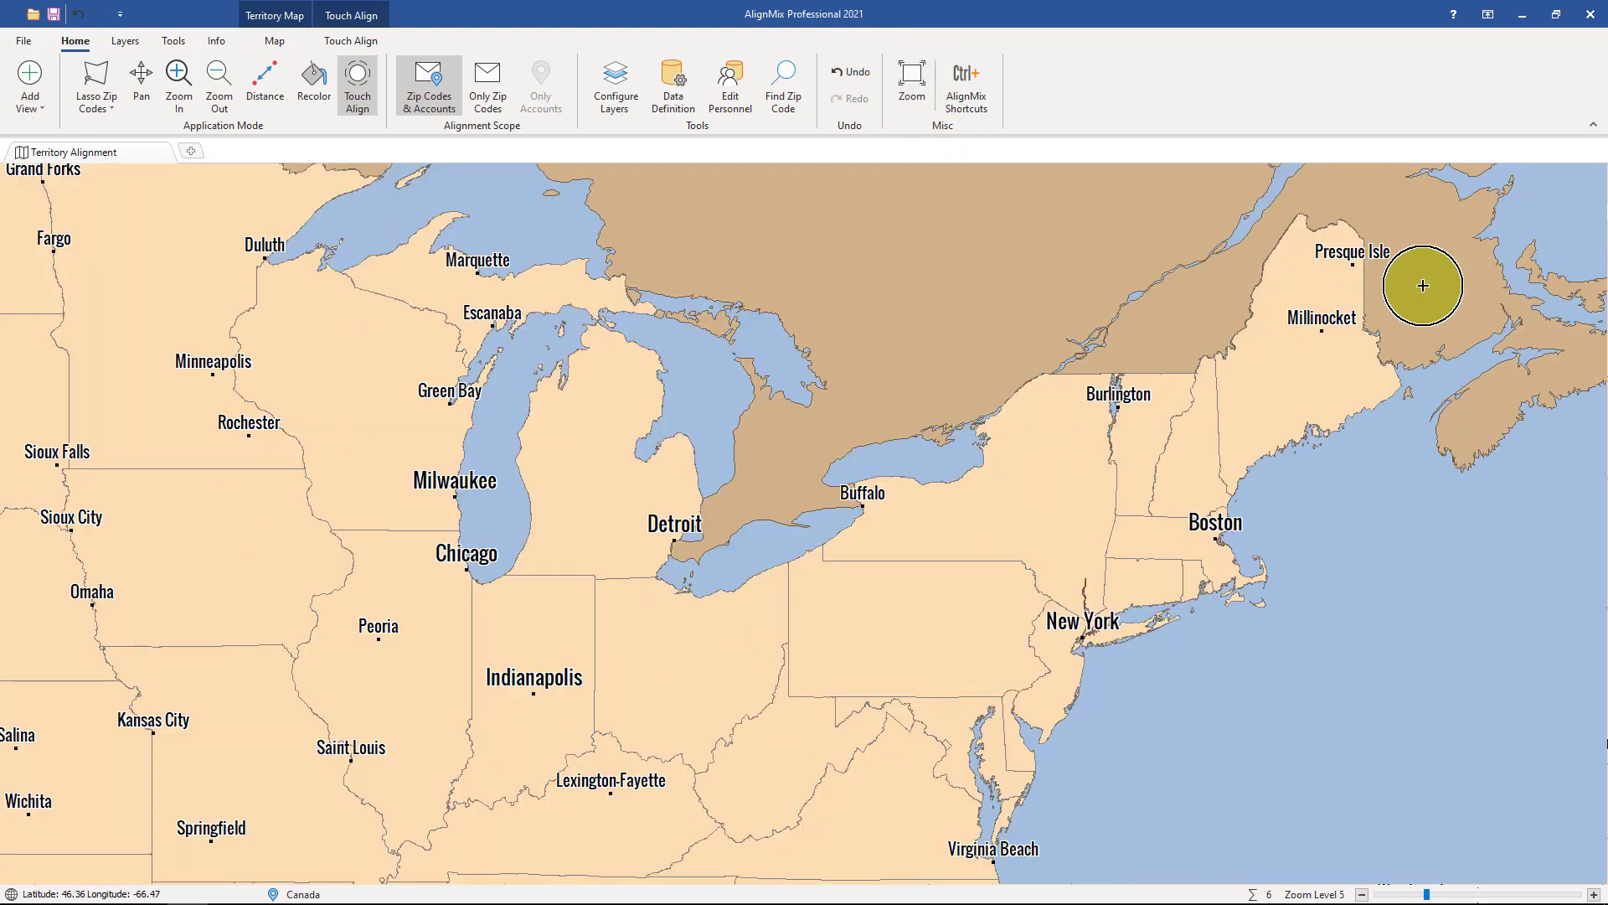
{"action": "scroll", "coordinate": [1422, 286], "scroll_direction": "up", "scroll_amount": 2}
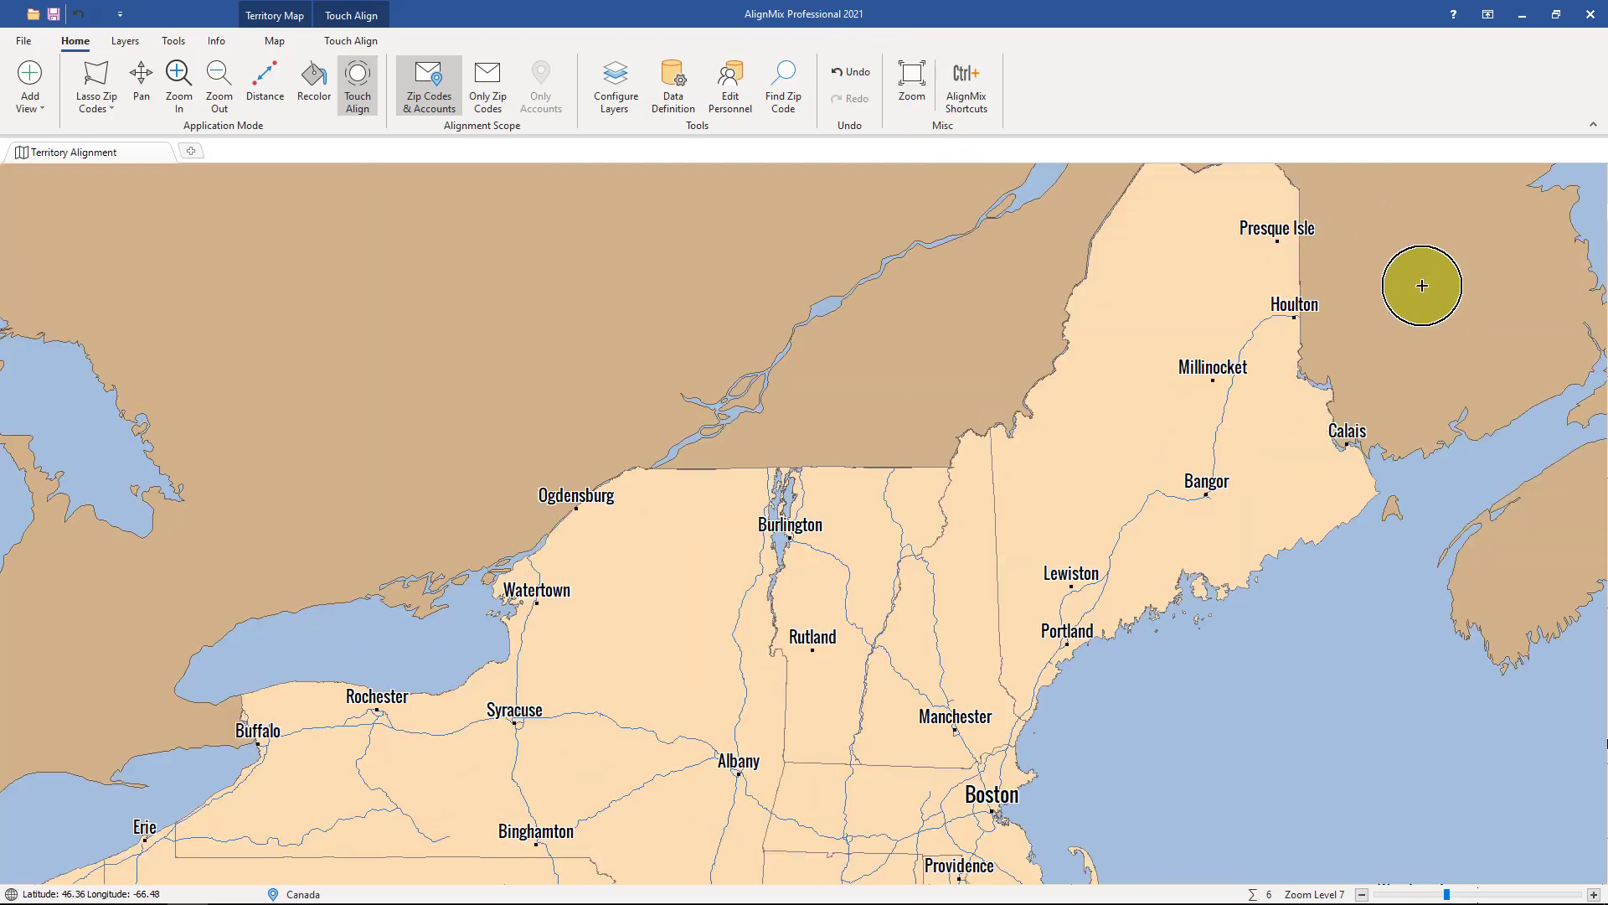
{"action": "scroll", "coordinate": [1209, 379], "scroll_direction": "down", "scroll_amount": 2}
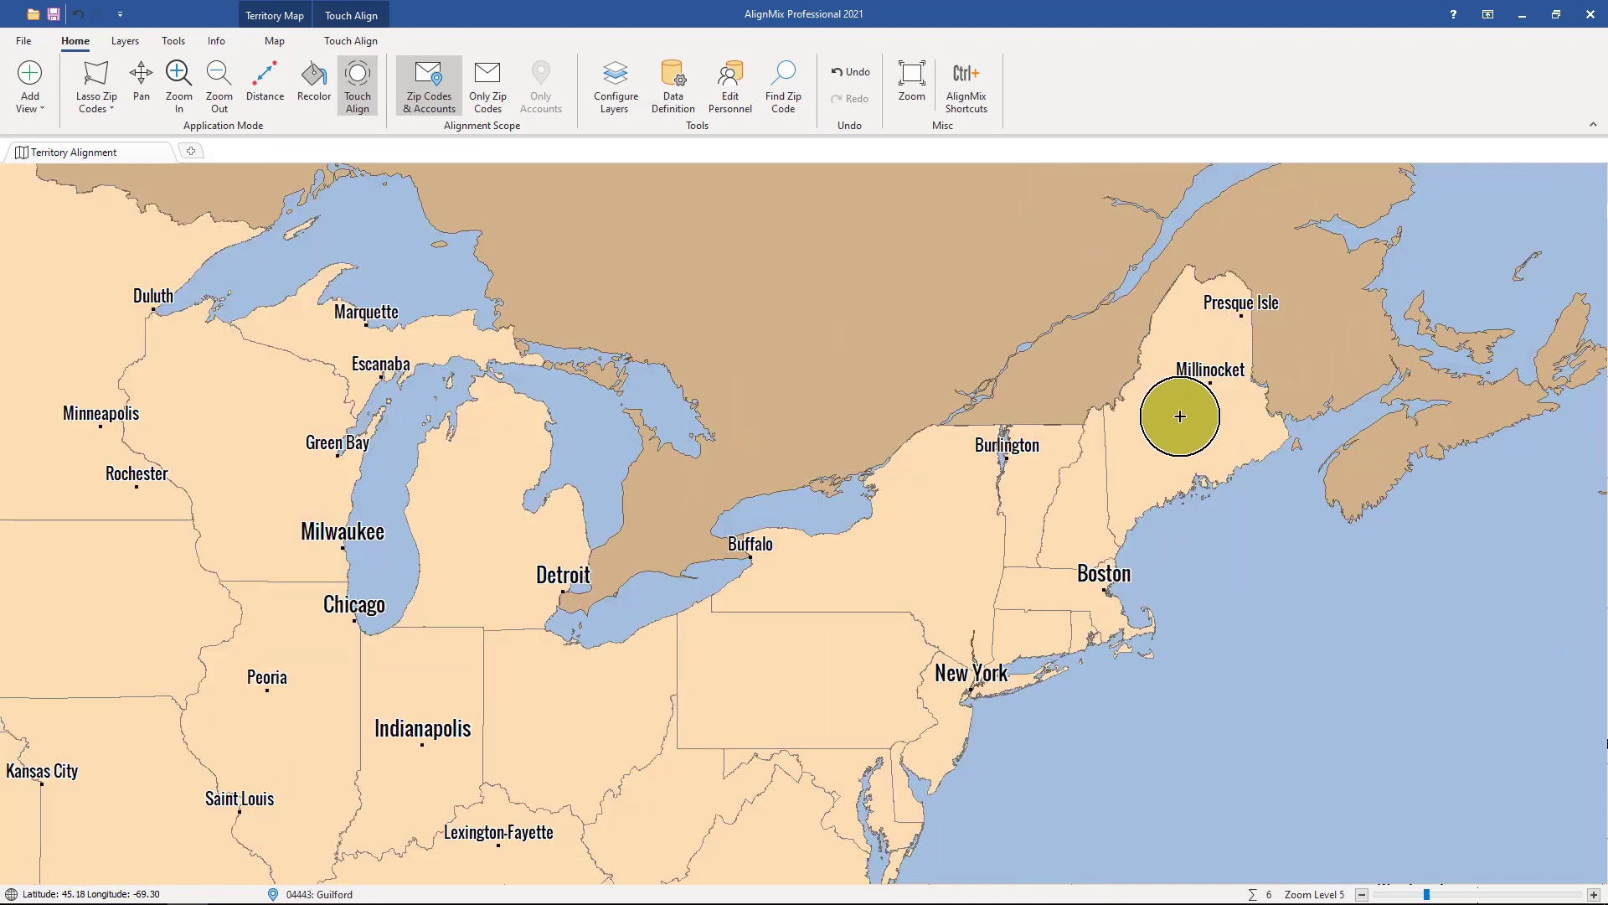
{"action": "mouse_move", "coordinate": [1163, 395]}
{"action": "left_mouse_down"}
{"action": "mouse_move", "coordinate": [1220, 316]}
{"action": "mouse_move", "coordinate": [1192, 474]}
{"action": "mouse_move", "coordinate": [1134, 395]}
{"action": "mouse_move", "coordinate": [1076, 502]}
{"action": "mouse_move", "coordinate": [1098, 549]}
{"action": "mouse_move", "coordinate": [1068, 555]}
{"action": "left_mouse_up"}
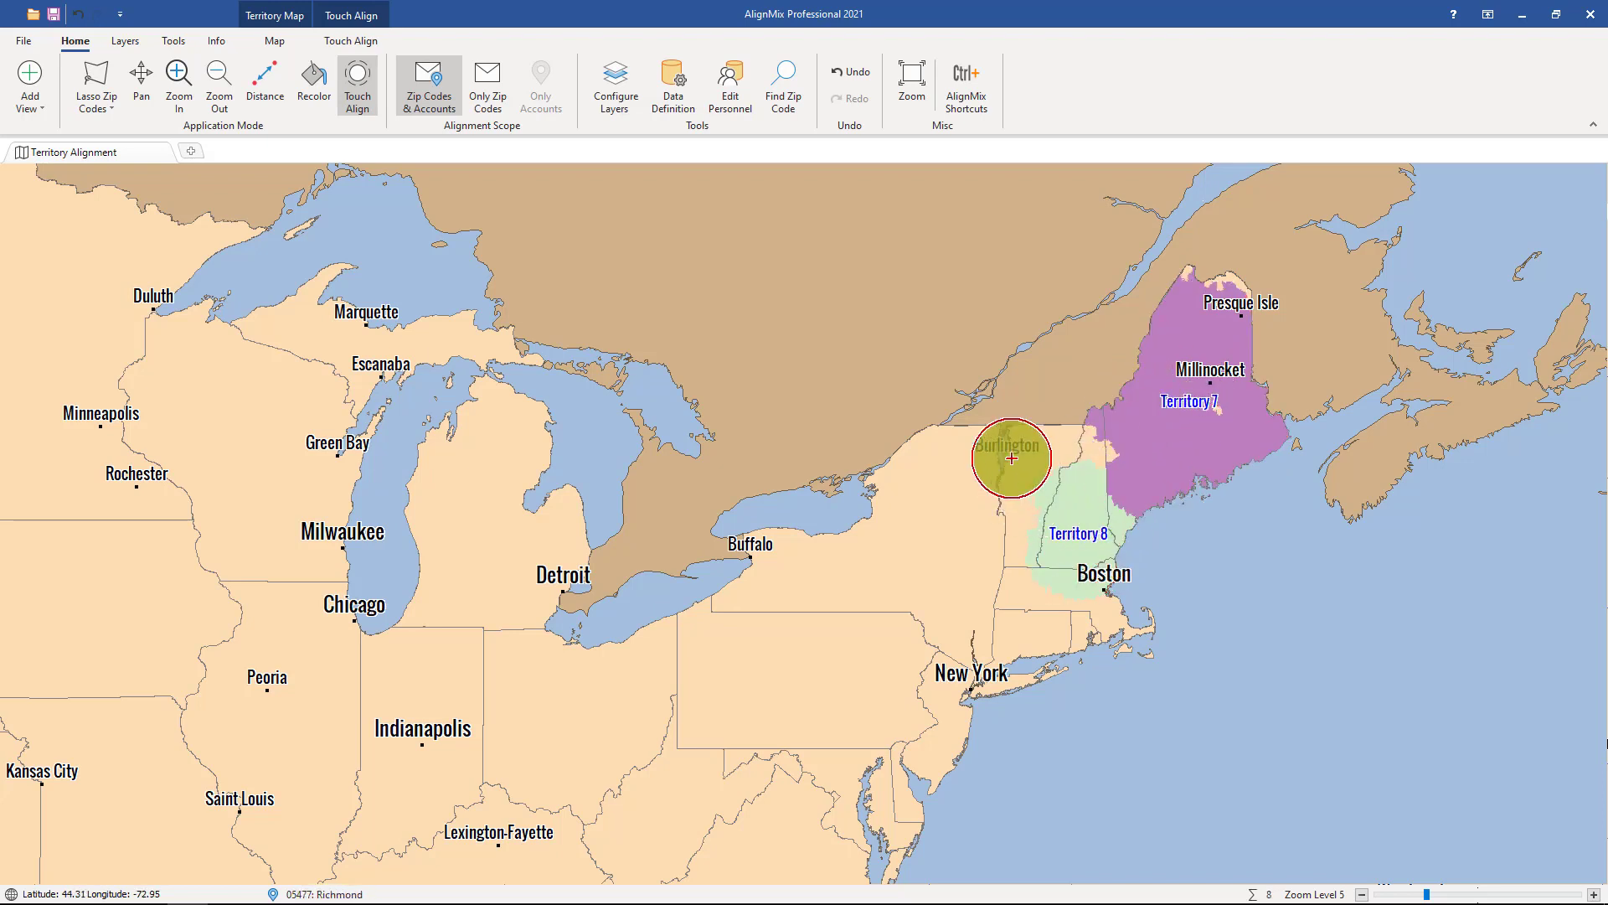
Create three more Northeast territories: around Burlington, directly south of it in eastern New York, and along the coast between New York and Boston
{"action": "mouse_move", "coordinate": [1012, 458]}
{"action": "left_mouse_down"}
{"action": "mouse_move", "coordinate": [990, 495]}
{"action": "mouse_move", "coordinate": [1023, 449]}
{"action": "left_mouse_up"}
{"action": "mouse_move", "coordinate": [1005, 585]}
{"action": "left_mouse_down"}
{"action": "mouse_move", "coordinate": [941, 603]}
{"action": "mouse_move", "coordinate": [1008, 578]}
{"action": "left_mouse_up"}
{"action": "mouse_move", "coordinate": [1077, 629]}
{"action": "left_mouse_down"}
{"action": "mouse_move", "coordinate": [1048, 617]}
{"action": "mouse_move", "coordinate": [1100, 641]}
{"action": "mouse_move", "coordinate": [1020, 643]}
{"action": "left_mouse_up"}
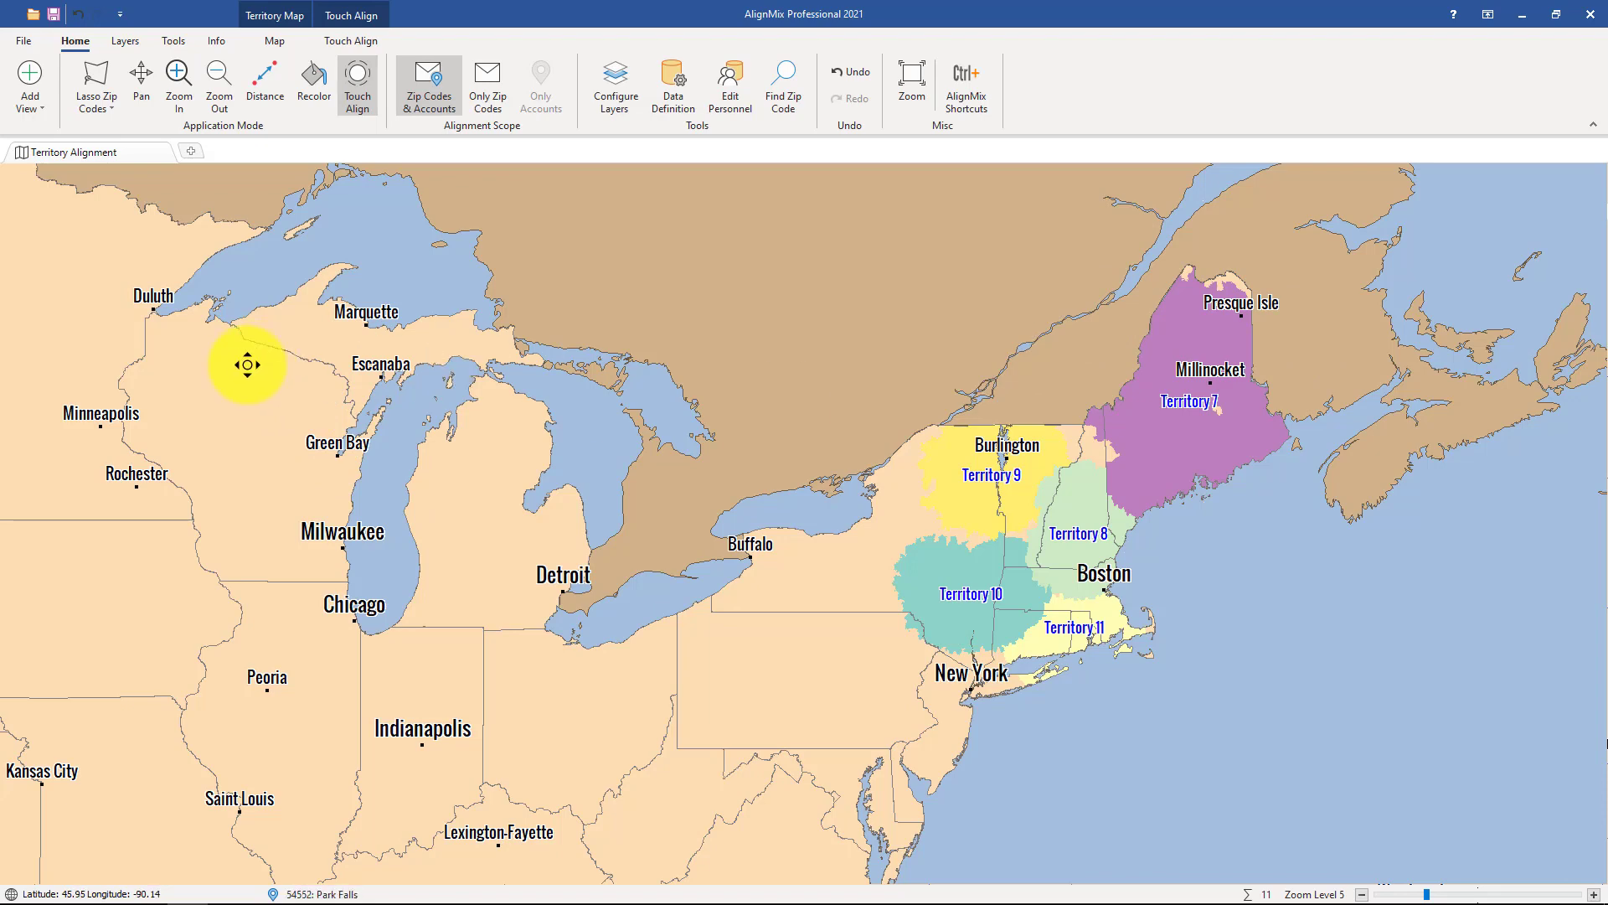
Create three Upper Midwest territories: west of Marquette, near Green Bay, and east of Minneapolis
{"action": "left_click_drag", "start_coordinate": [243, 363], "coordinate": [765, 427]}
{"action": "left_click", "coordinate": [828, 475]}
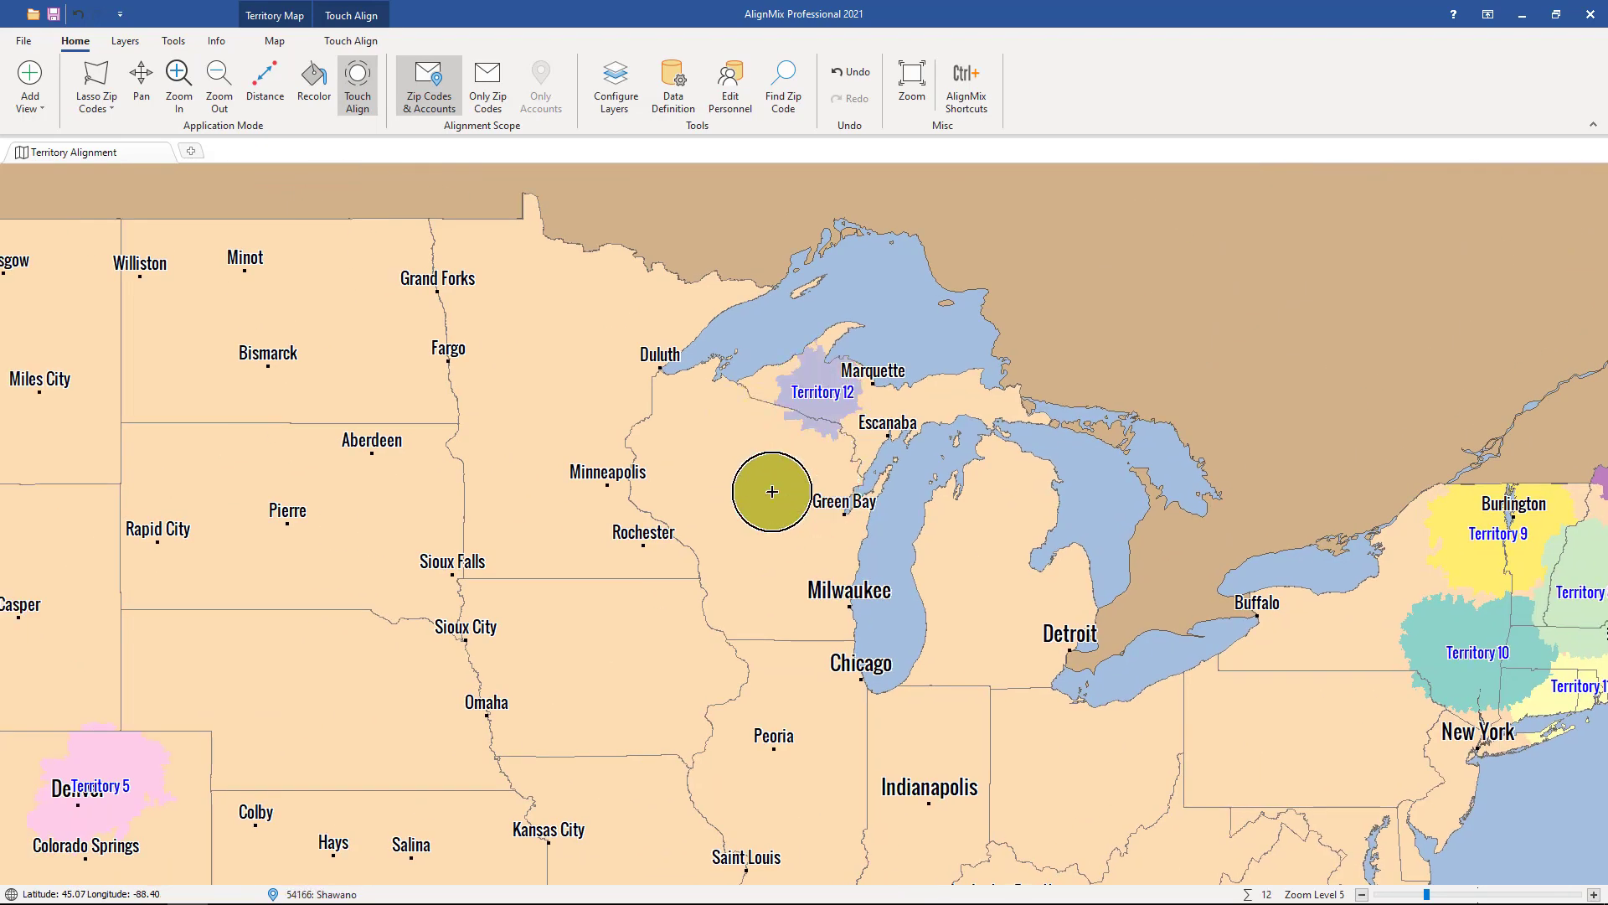
{"action": "left_click", "coordinate": [711, 485]}
Create three Pacific Northwest territories: around Seattle, southeast of Seattle in central Washington, and southeast of Portland in Oregon
{"action": "left_click_drag", "start_coordinate": [304, 469], "coordinate": [1168, 665]}
{"action": "left_click_drag", "start_coordinate": [93, 472], "coordinate": [216, 452]}
Create three Southern California territories: from Los Angeles to San Diego, around Bakersfield, and in the desert southwest of Las Vegas
{"action": "mouse_move", "coordinate": [228, 584]}
{"action": "left_mouse_down"}
{"action": "mouse_move", "coordinate": [312, 565]}
{"action": "mouse_move", "coordinate": [241, 739]}
{"action": "mouse_move", "coordinate": [316, 735]}
{"action": "mouse_move", "coordinate": [564, 237]}
{"action": "mouse_move", "coordinate": [501, 134]}
{"action": "left_mouse_up"}
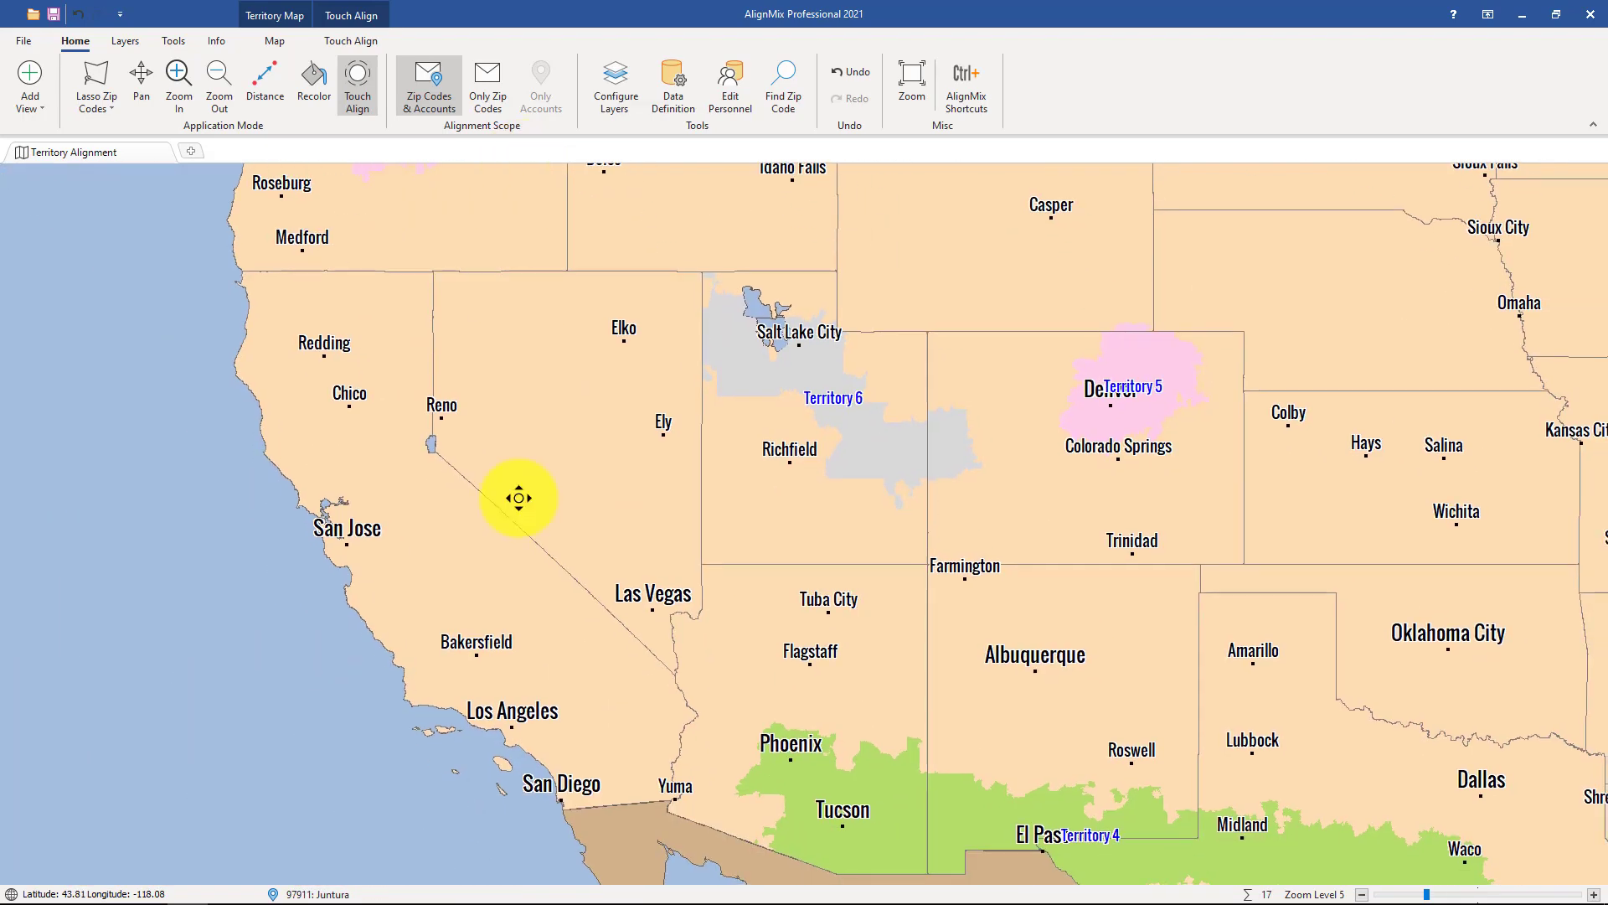
{"action": "mouse_move", "coordinate": [515, 712]}
{"action": "left_mouse_down"}
{"action": "mouse_move", "coordinate": [570, 764]}
{"action": "mouse_move", "coordinate": [505, 703]}
{"action": "mouse_move", "coordinate": [484, 654]}
{"action": "mouse_move", "coordinate": [571, 693]}
{"action": "mouse_move", "coordinate": [606, 681]}
{"action": "left_mouse_up"}
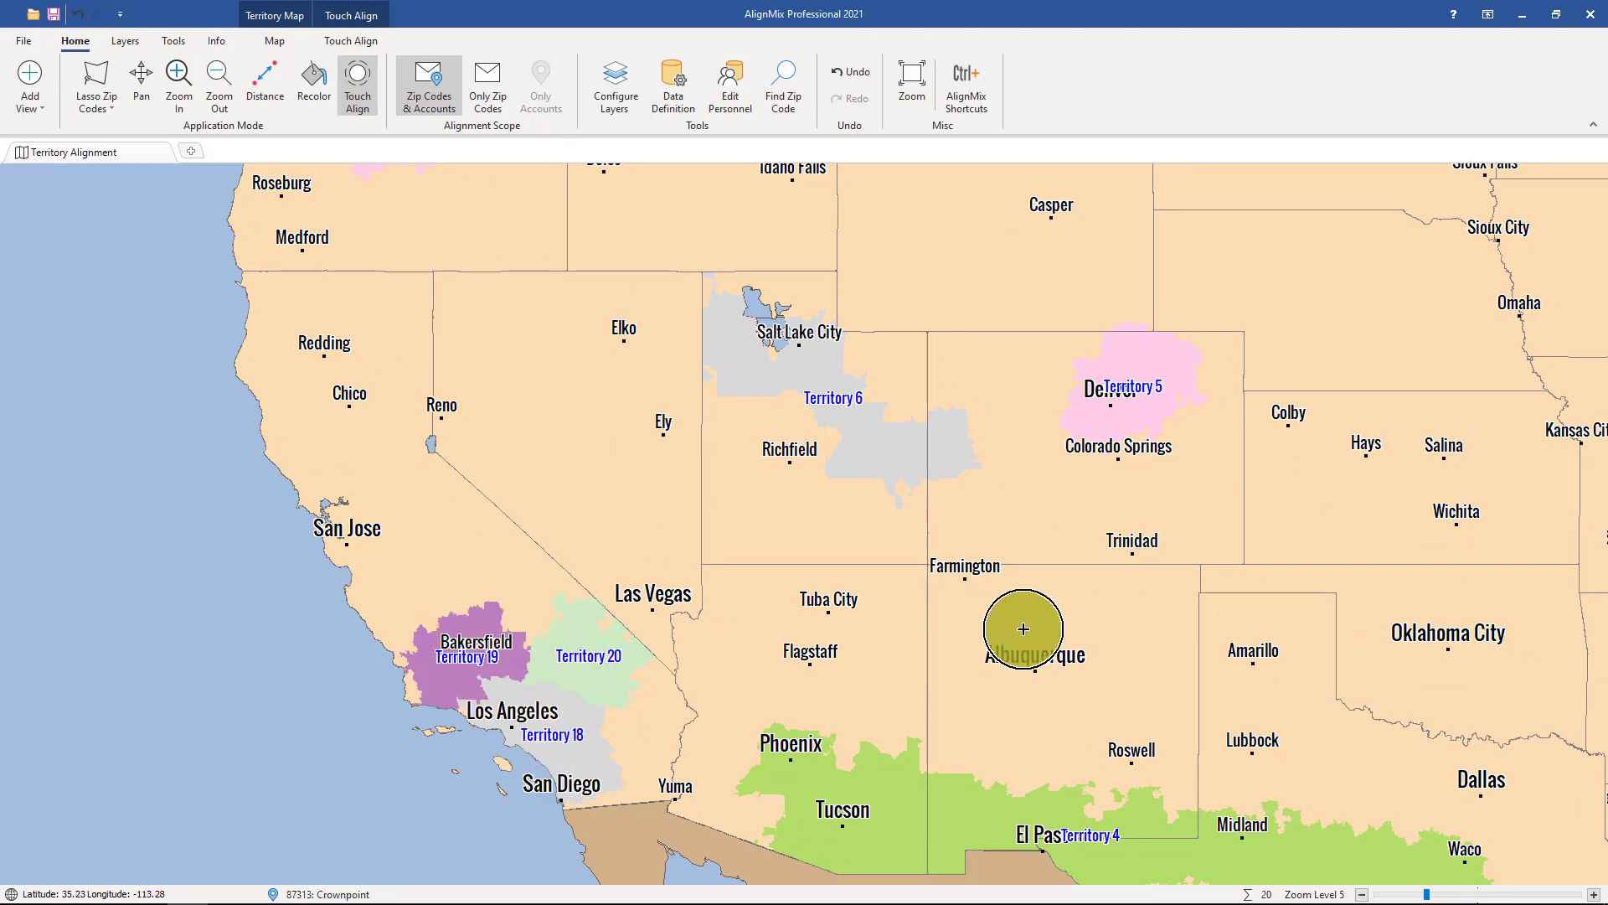
{"action": "left_click_drag", "start_coordinate": [1104, 581], "coordinate": [556, 600]}
{"action": "scroll", "coordinate": [816, 567], "scroll_direction": "down", "scroll_amount": 2}
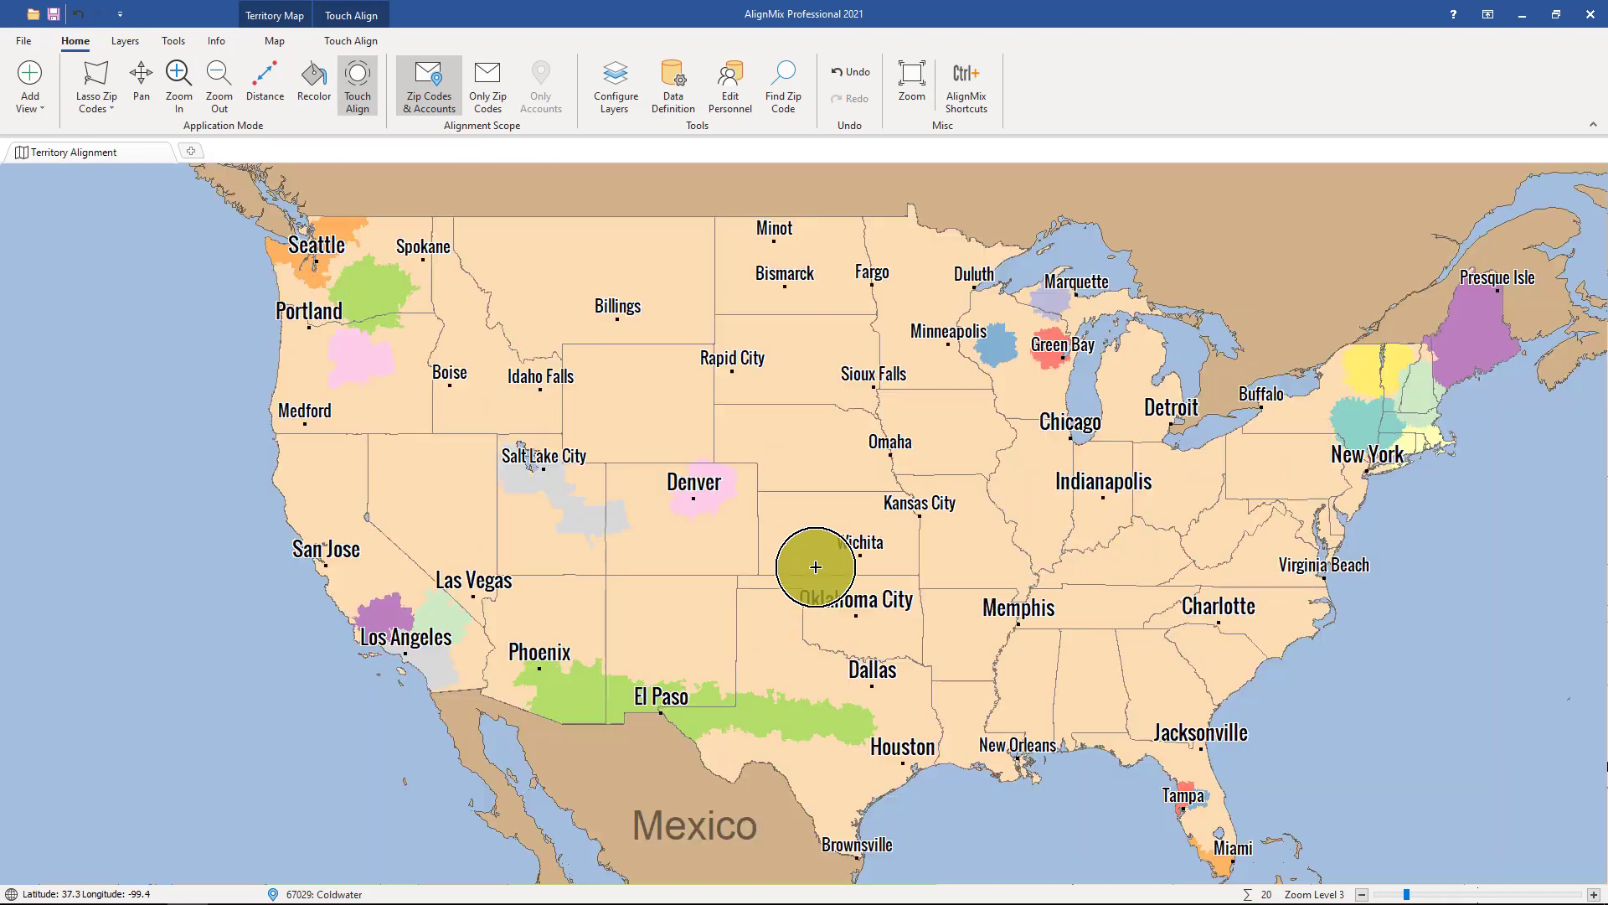